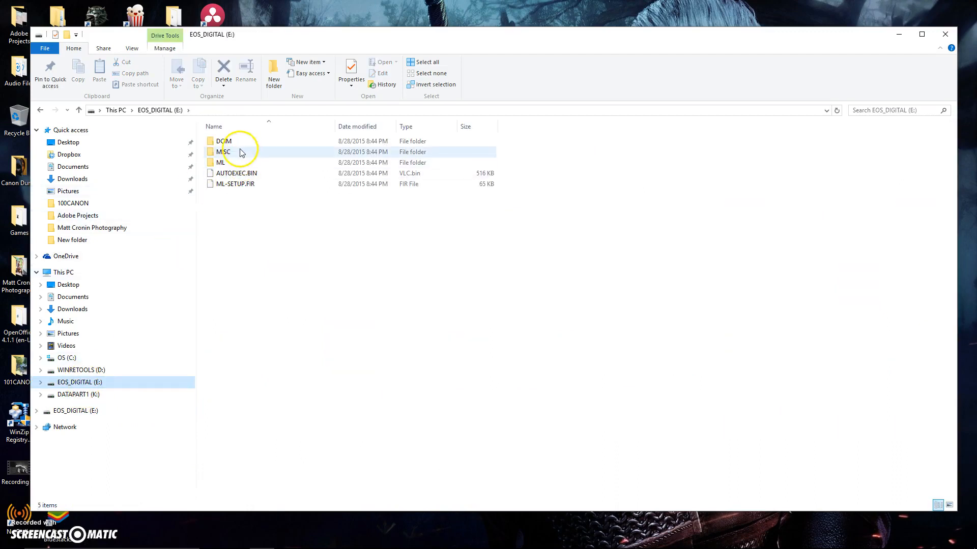
Step: Open DCIM > 100CANON on the EOS_DIGITAL card and scroll down to the headshots
double_click(228, 141)
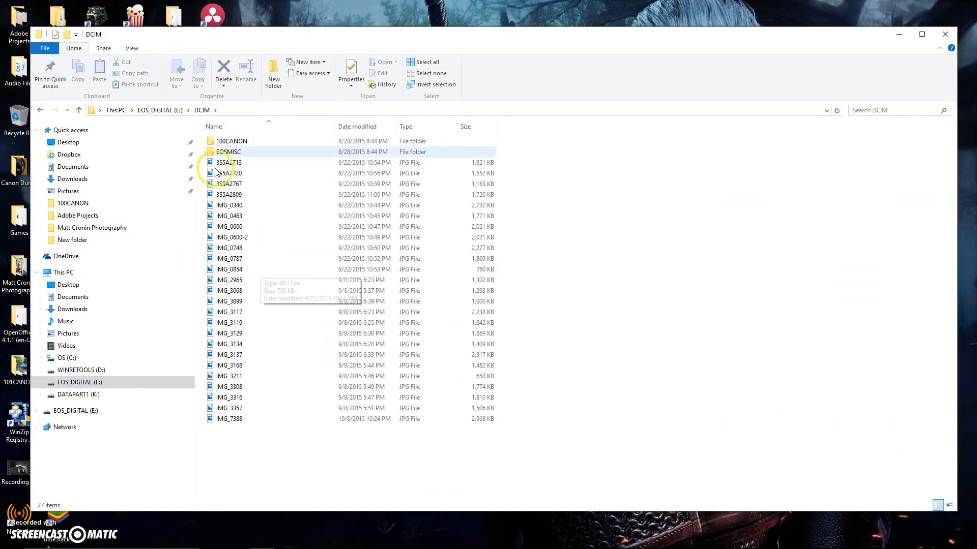
double_click(218, 141)
scroll(297, 213, "down", 5)
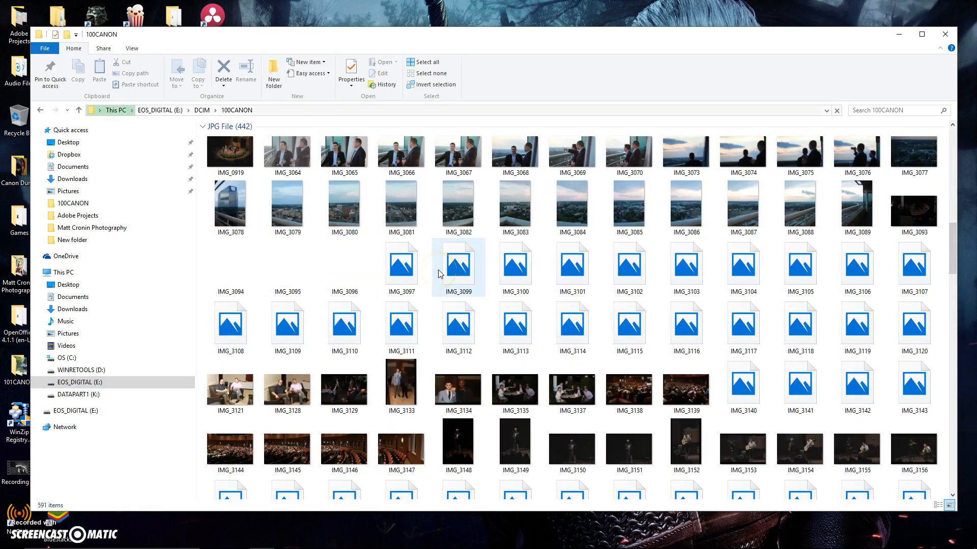
scroll(440, 273, "down", 20)
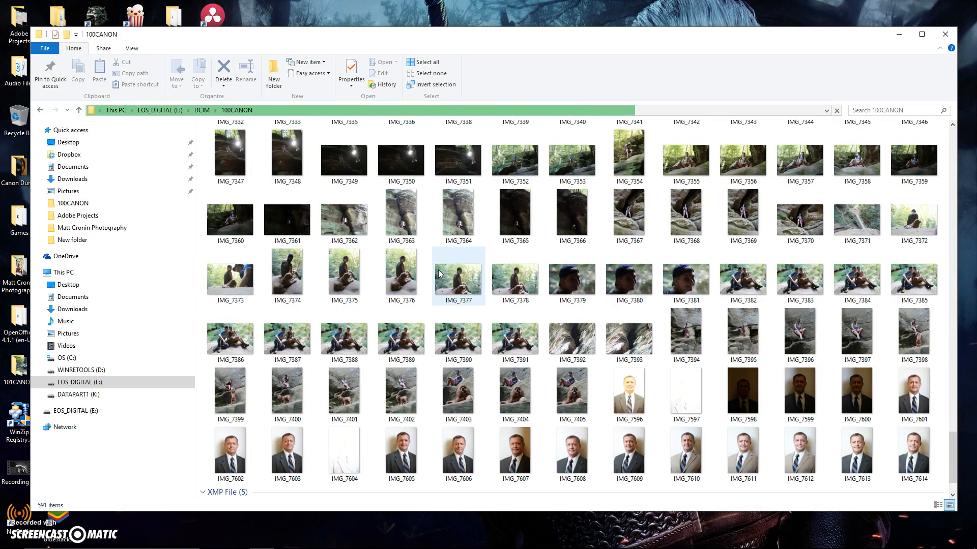
scroll(440, 274, "down", 3)
Step: Preview IMG_7611 full size, then select it to open
left_click(677, 361)
left_click(741, 403)
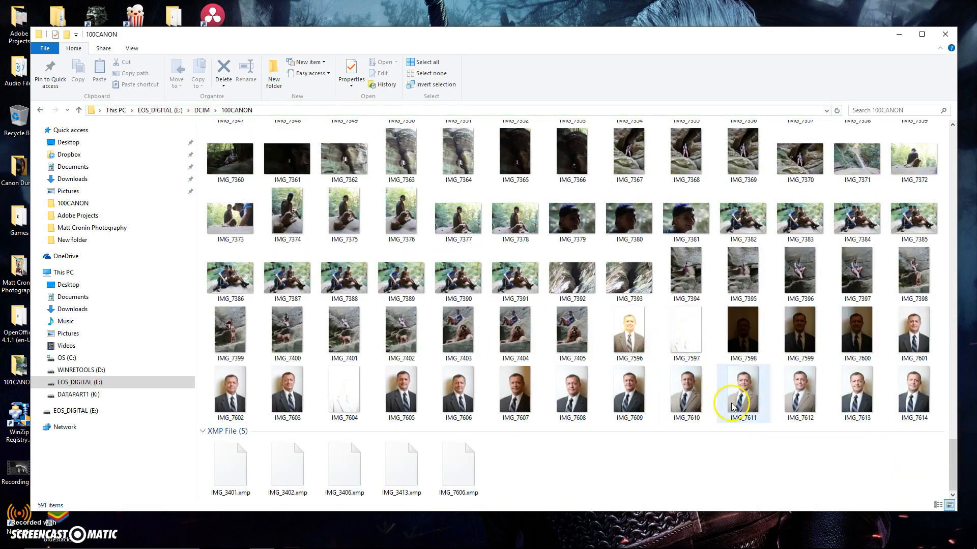
double_click(741, 404)
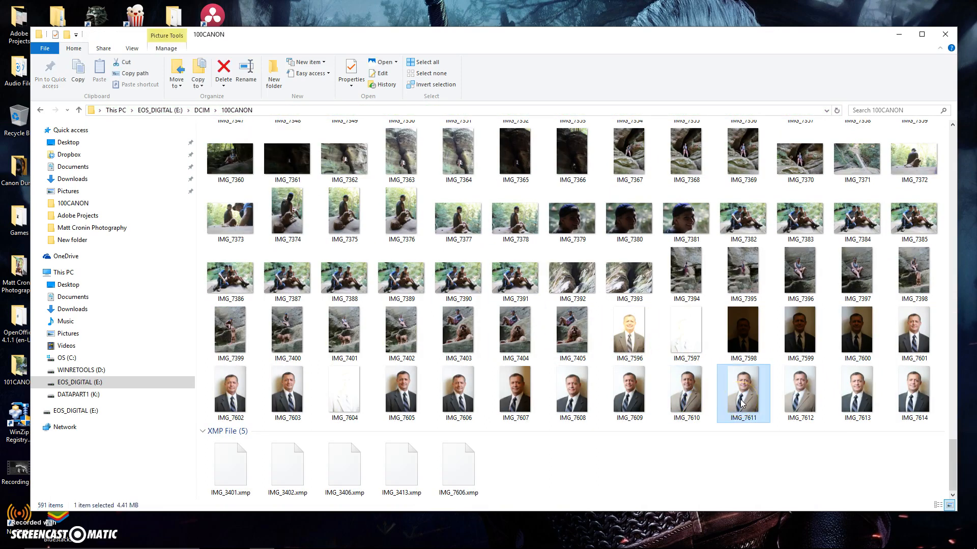
left_click(975, 8)
scroll(727, 377, "up", 12)
scroll(727, 379, "up", 15)
scroll(728, 379, "down", 12)
scroll(727, 379, "up", 3)
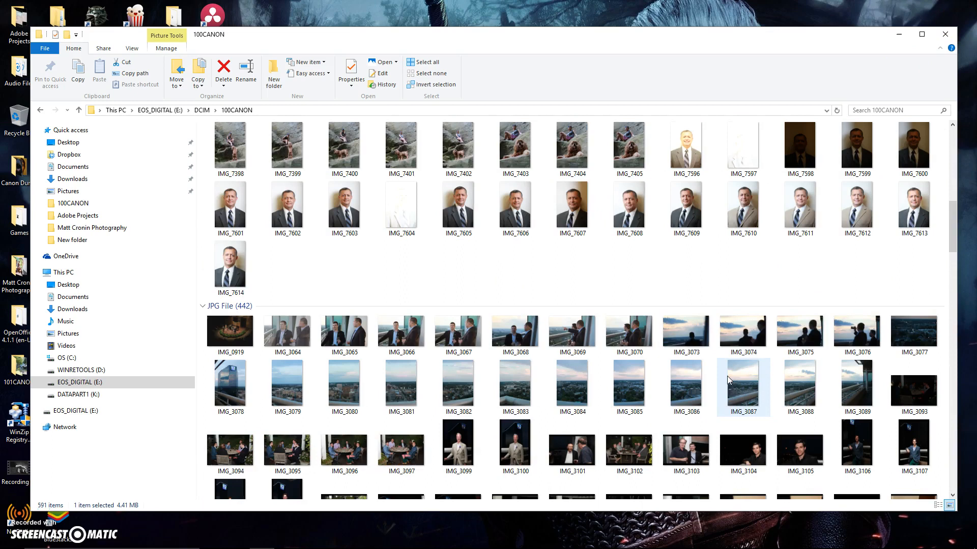
left_click(780, 220)
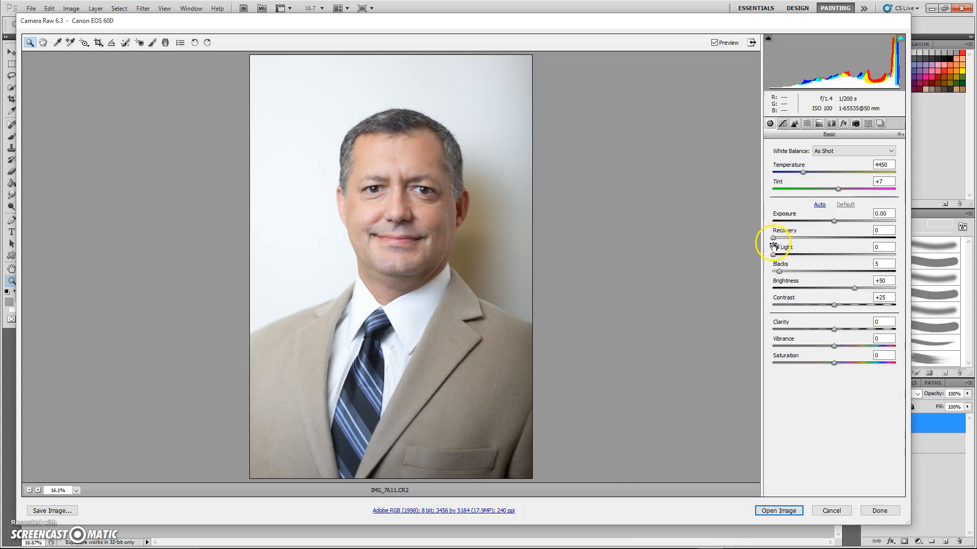
Step: In Camera Raw, set Fill Light to 27 with +9 clarity and +9 vibrance, then open the image
left_click_drag(774, 254, 806, 255)
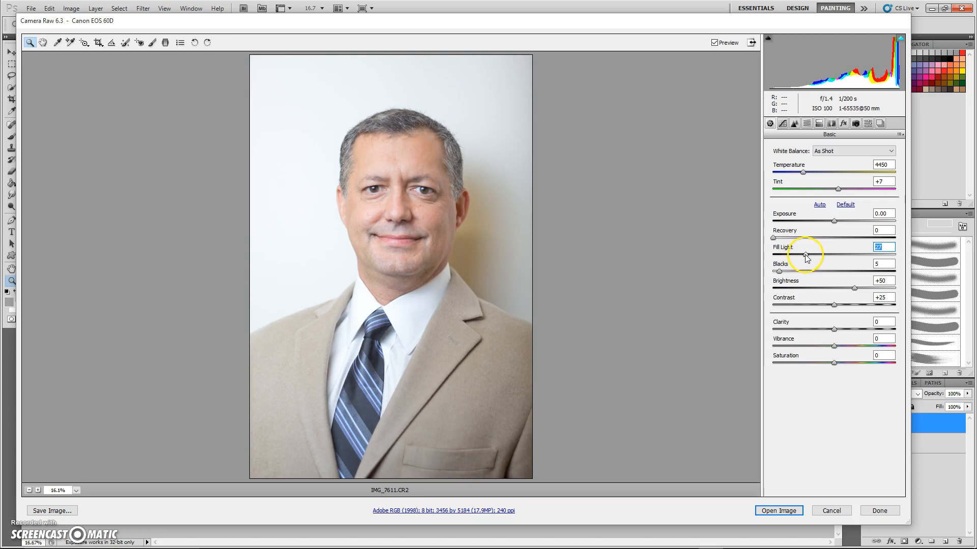
left_click_drag(839, 336, 839, 350)
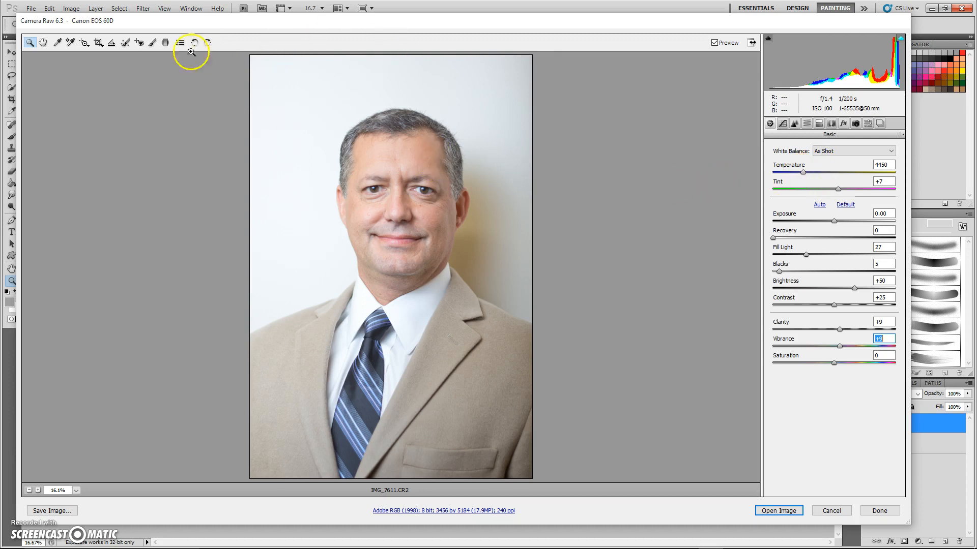
left_click(58, 42)
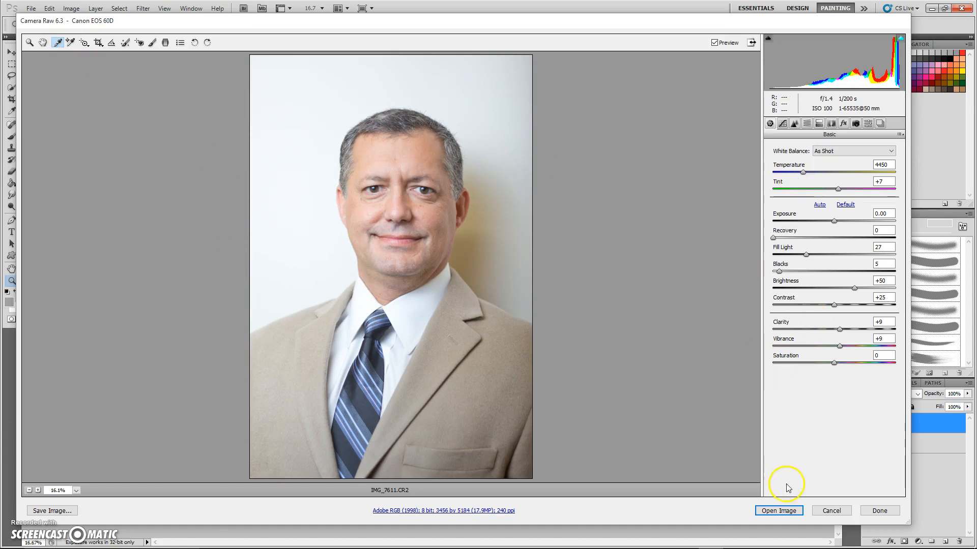
left_click(779, 511)
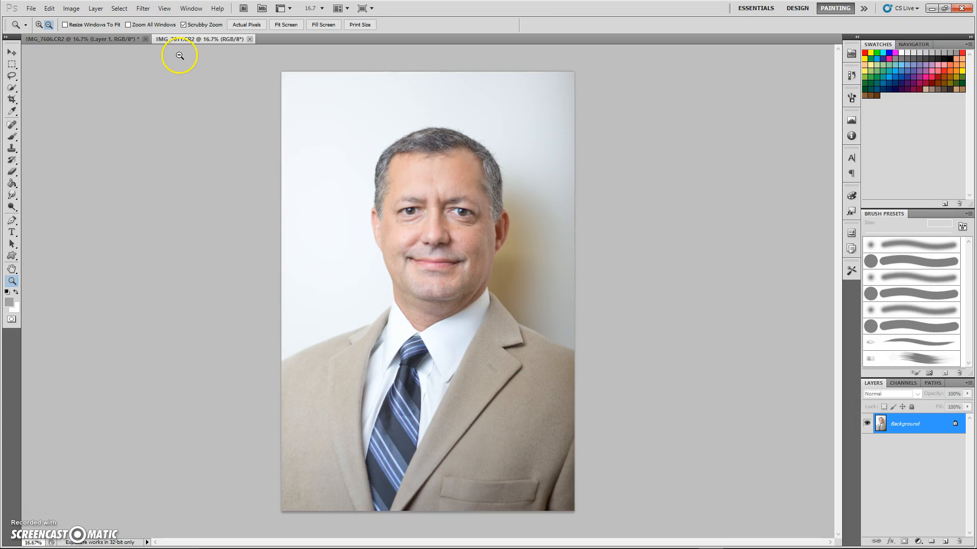
Step: Run Filter > Anthropics > PortraitPro on IMG_7611
left_click(146, 10)
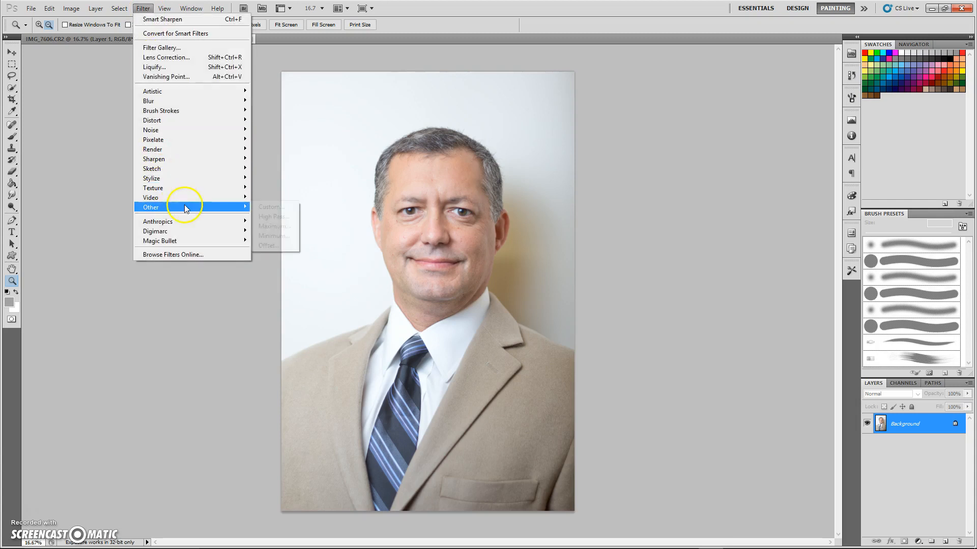
mouse_move(199, 220)
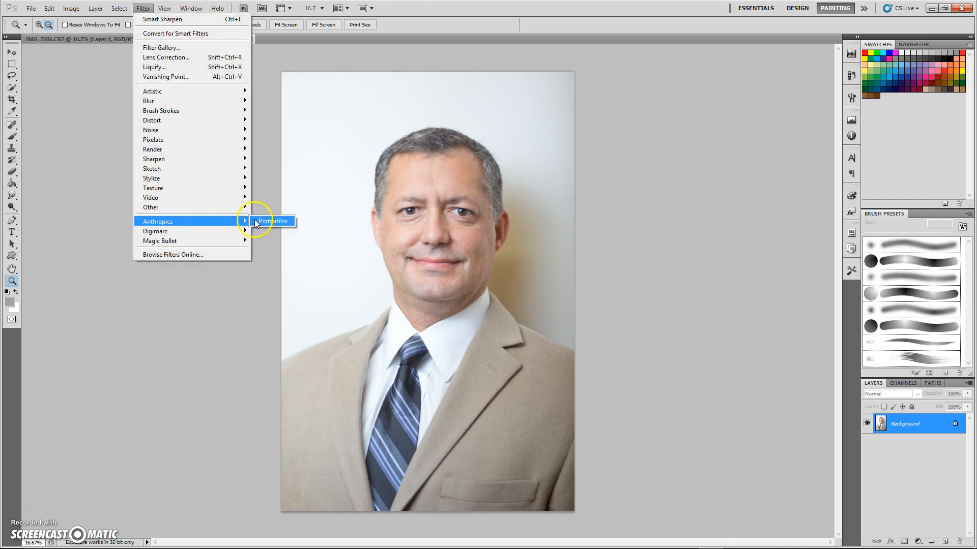
left_click(263, 222)
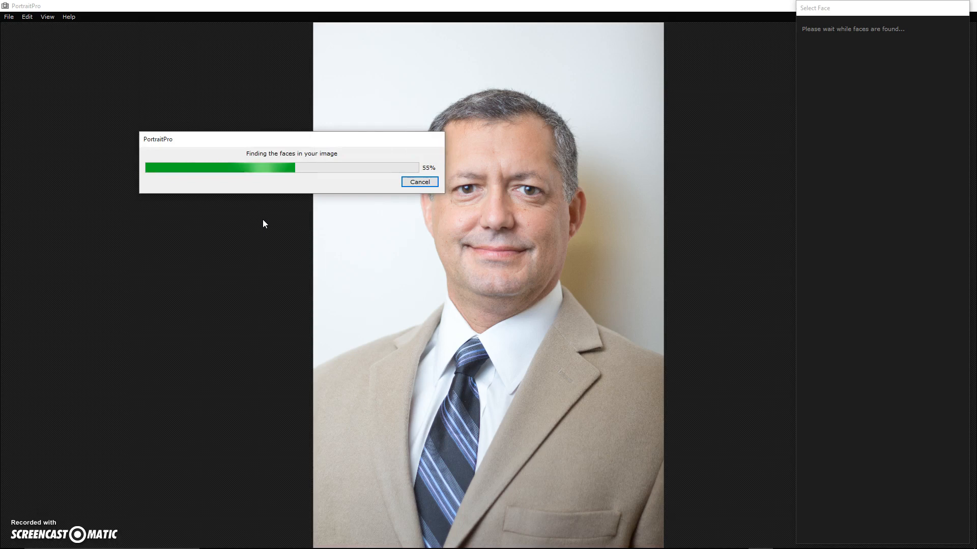
Step: Tag the face as Male, dismiss the tip, and nudge the lower-left jaw point outward
left_click(583, 239)
left_click(576, 247)
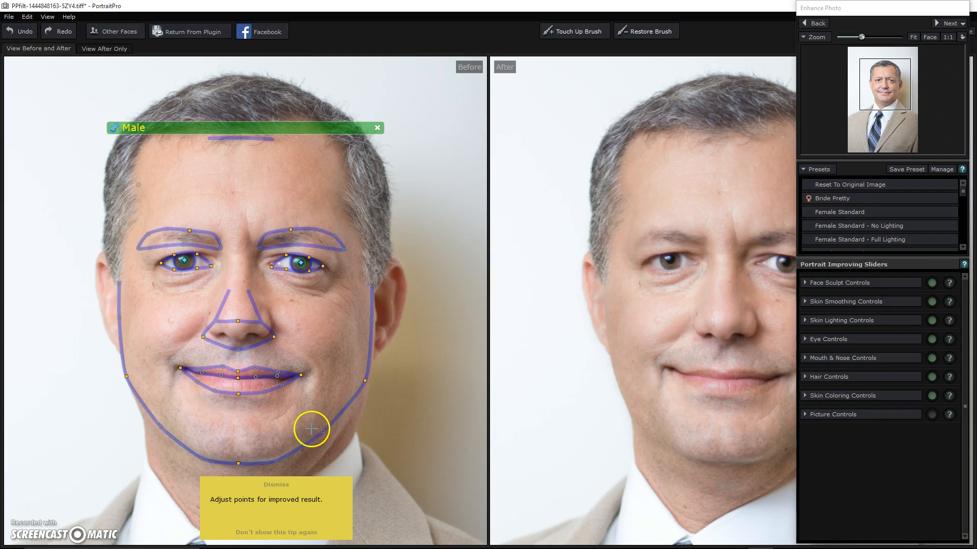
left_click(297, 482)
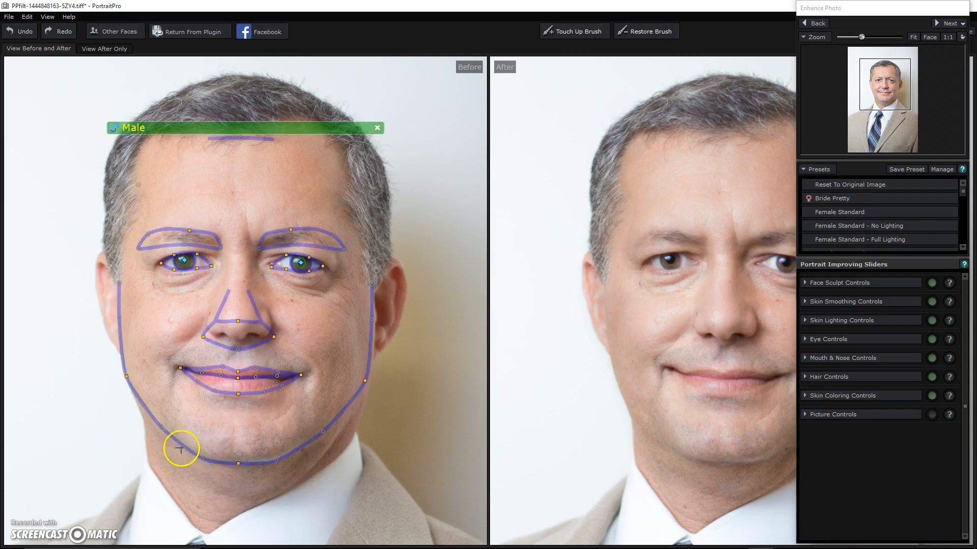
left_click_drag(161, 427, 159, 426)
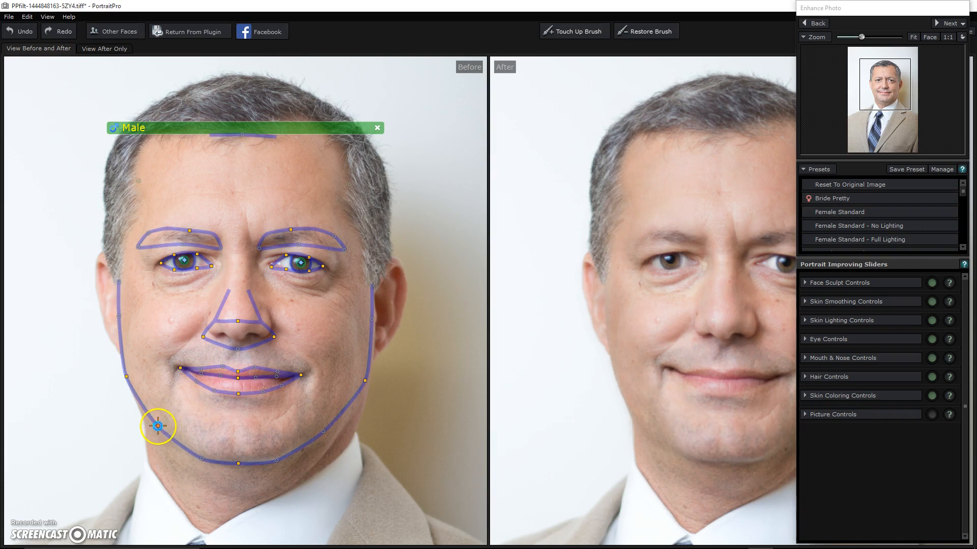
left_click_drag(671, 312, 619, 322)
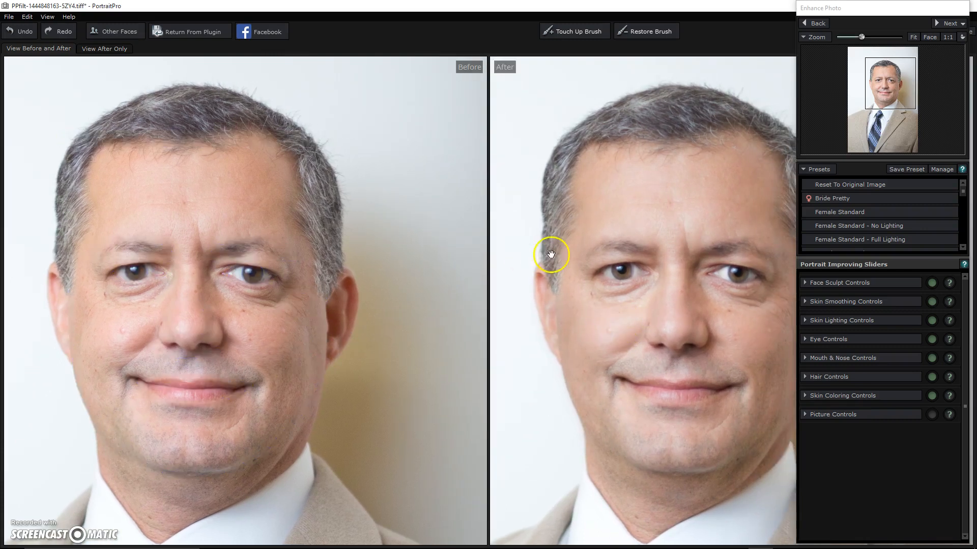
Step: Reset to the original image, leaving face sculpting at zero strength
left_click(860, 185)
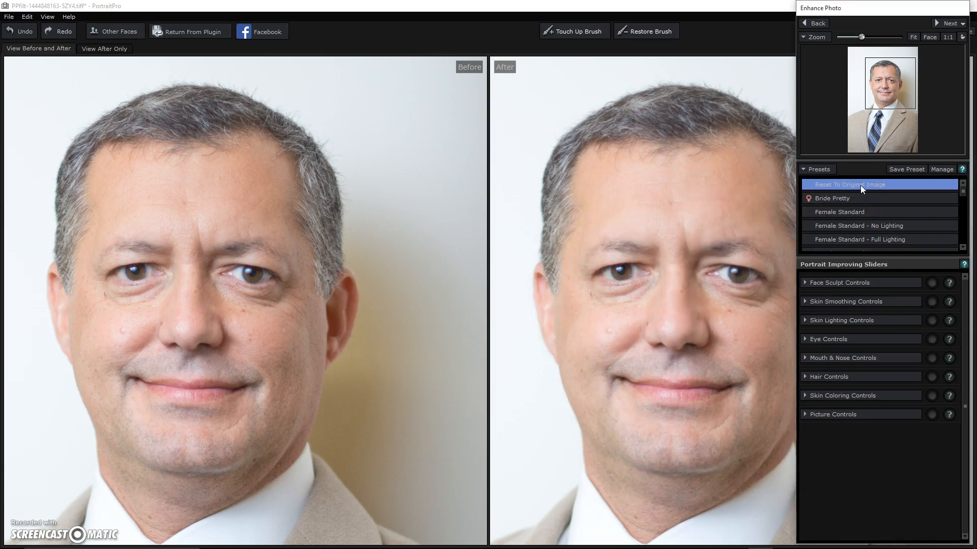
left_click_drag(720, 320, 705, 322)
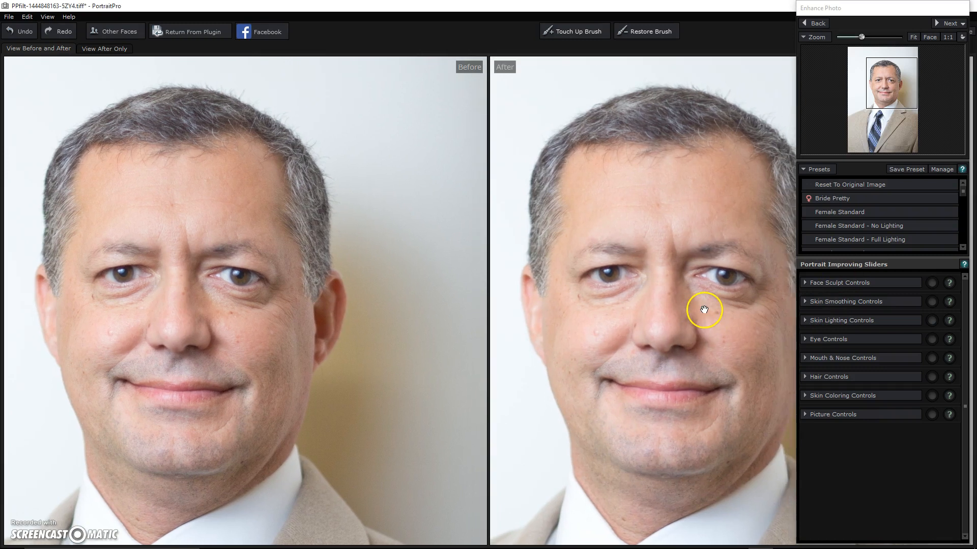
left_click(812, 284)
mouse_move(865, 306)
left_mouse_down()
mouse_move(942, 308)
mouse_move(838, 311)
mouse_move(924, 311)
mouse_move(846, 313)
left_mouse_up()
left_click(808, 286)
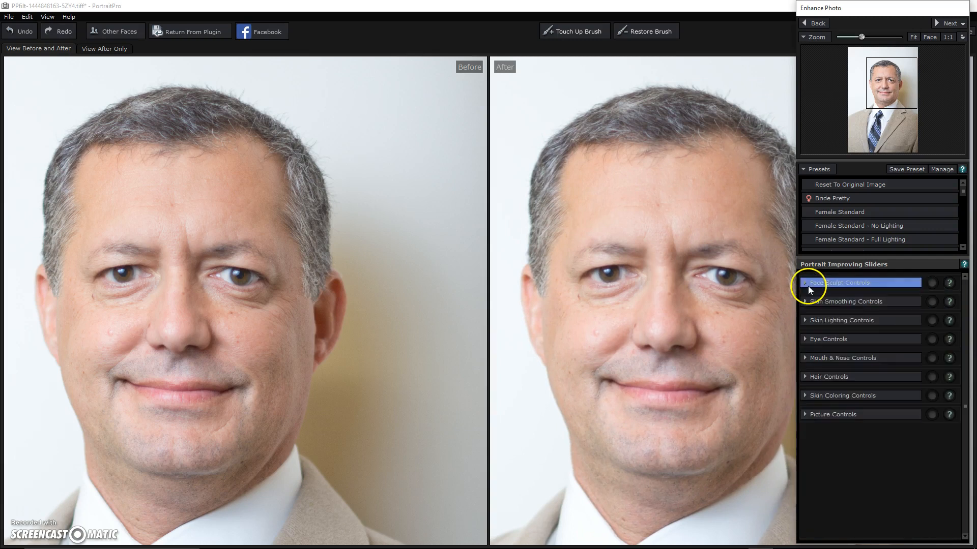
Step: Set skin smoothing Master Fade to 20 and Thin Wrinkles to 32
left_click(806, 301)
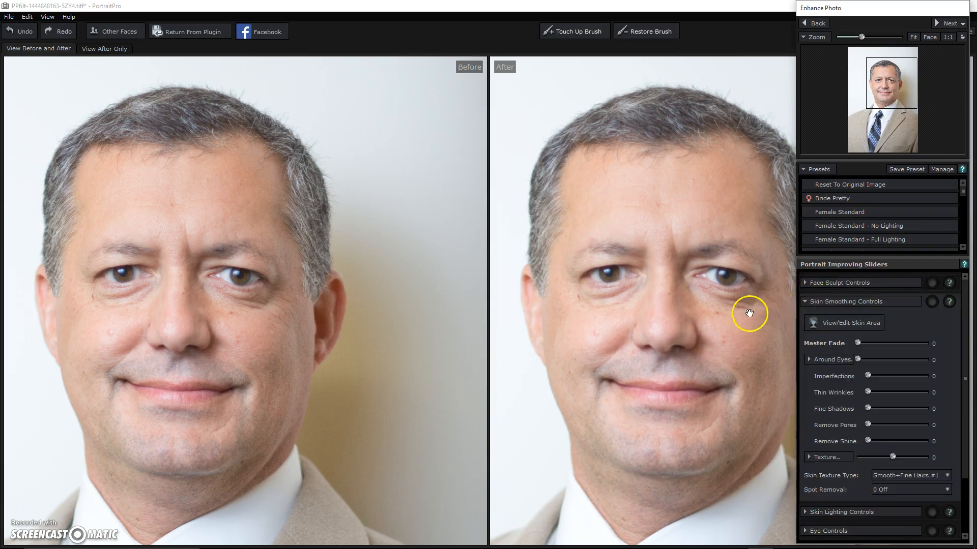
left_click_drag(758, 313, 726, 316)
left_click_drag(860, 343, 875, 360)
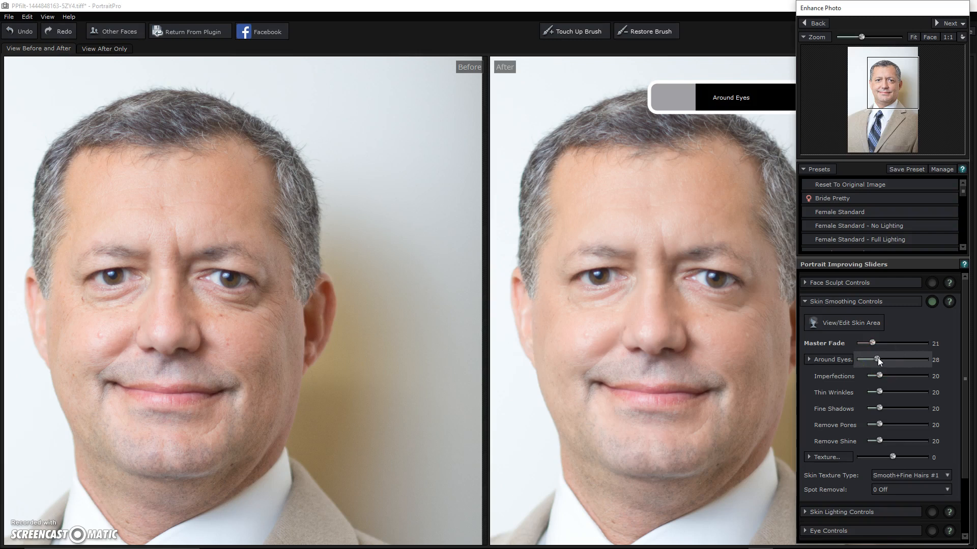
mouse_move(890, 389)
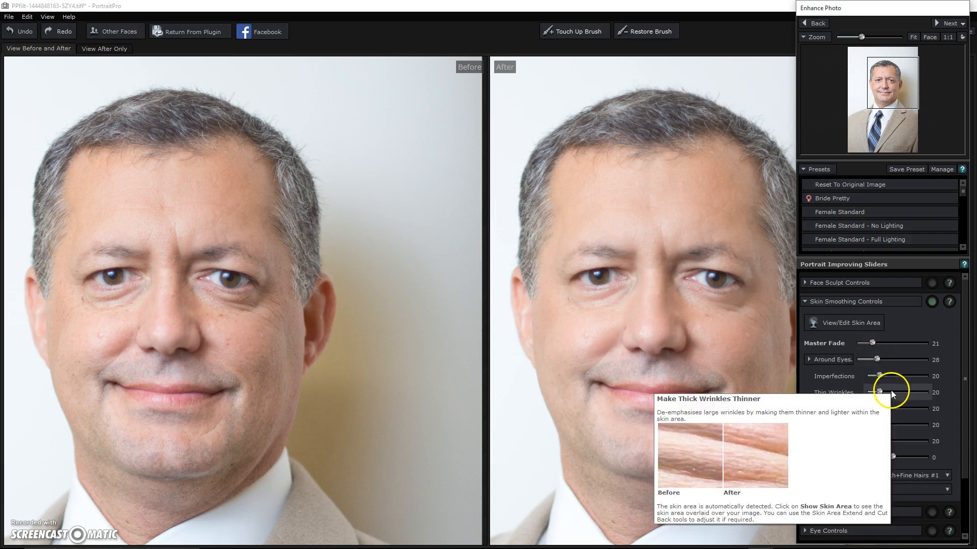
left_click_drag(879, 393, 918, 459)
left_click(810, 302)
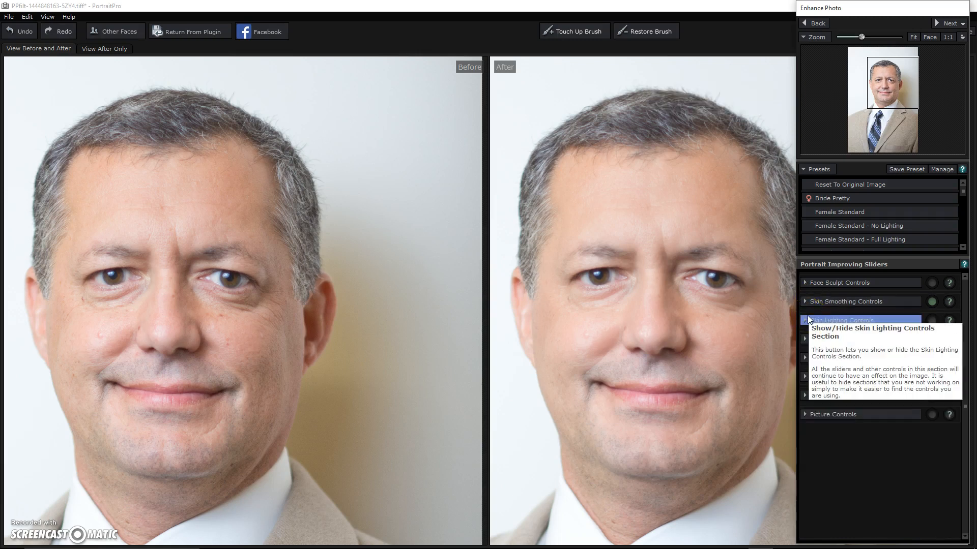
Step: Move the light source toward the forehead, with Modeling about 29 and Fix Lighting 12
left_click(807, 320)
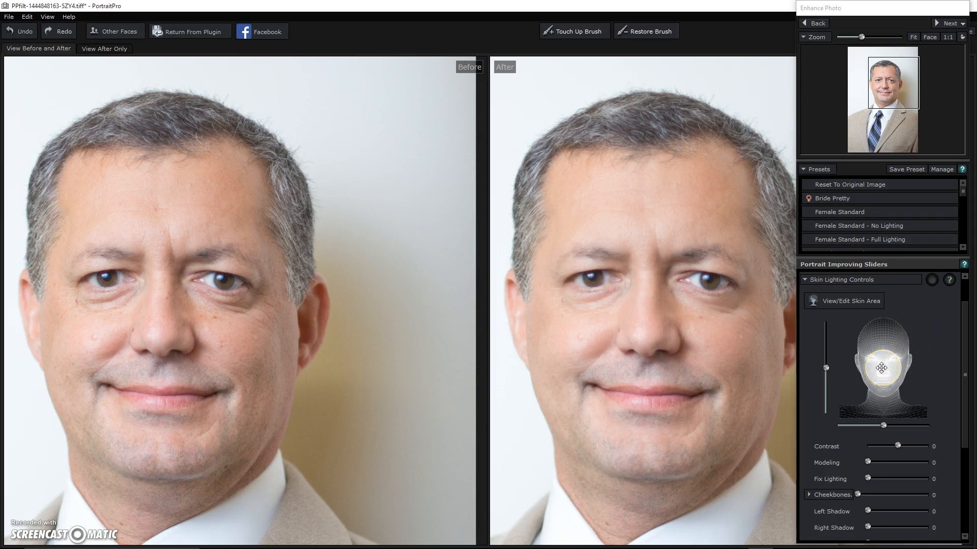
left_click_drag(881, 368, 878, 341)
mouse_move(869, 463)
left_mouse_down()
mouse_move(895, 462)
mouse_move(887, 461)
left_mouse_up()
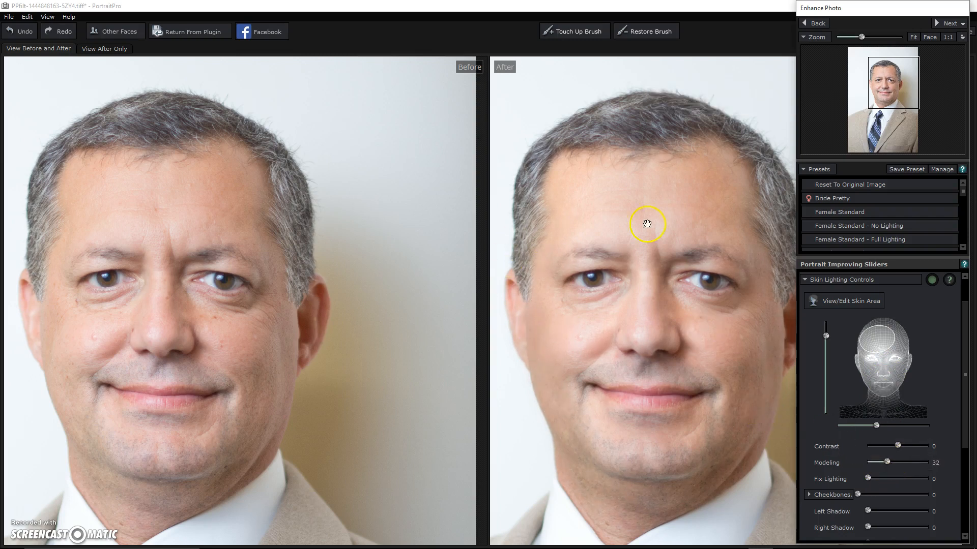
left_click_drag(760, 391, 747, 355)
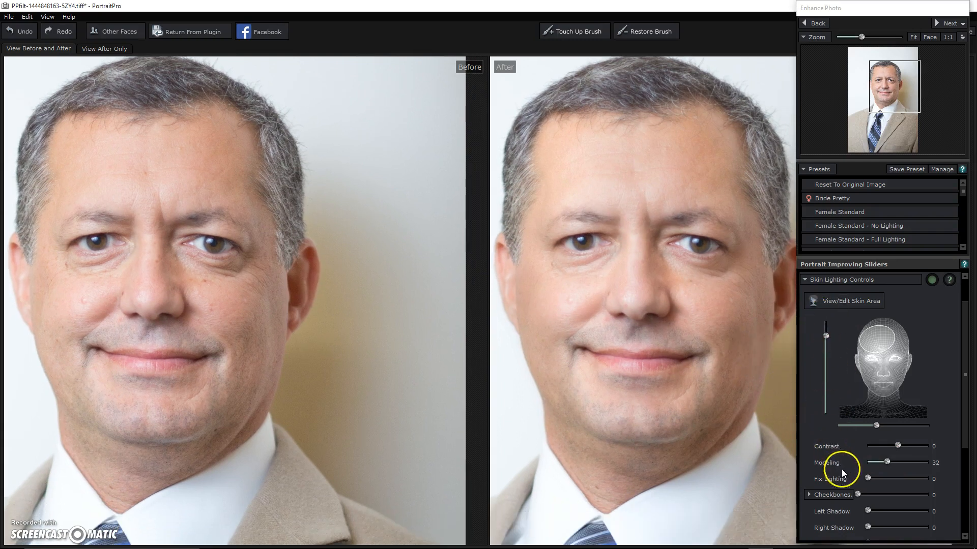
left_click_drag(867, 479, 876, 480)
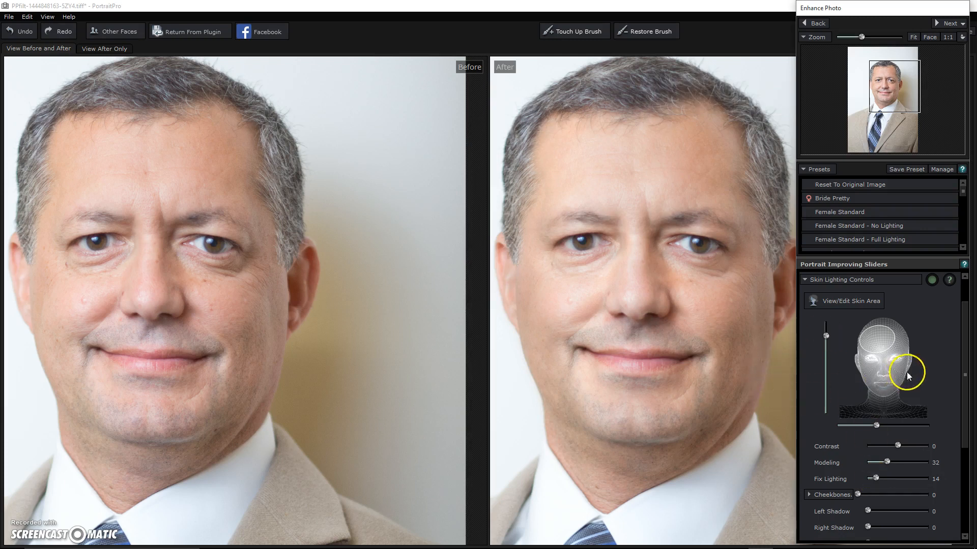
Step: Set Cheekbones to 0, try Left Kick, and raise Smokey eyes to 18
left_click_drag(964, 377, 969, 439)
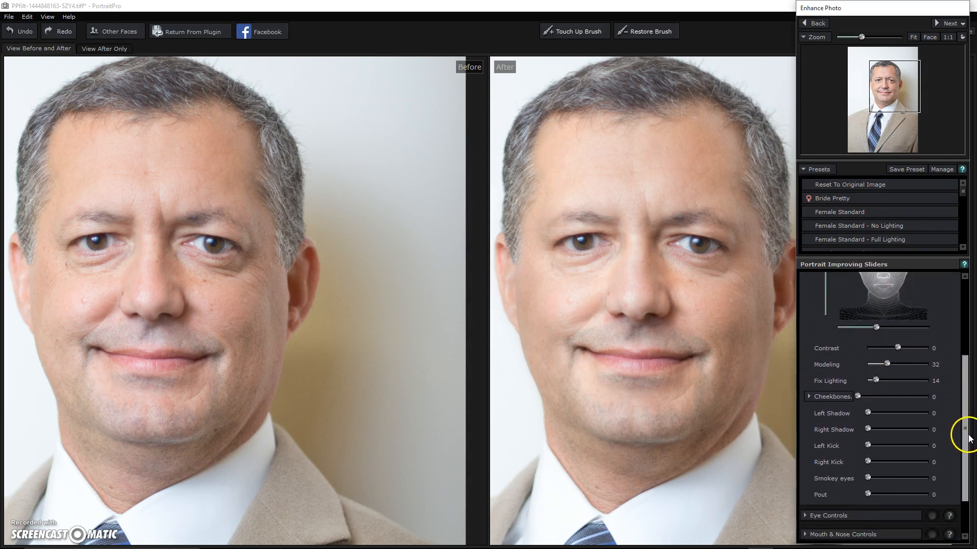
left_click_drag(914, 399, 849, 401)
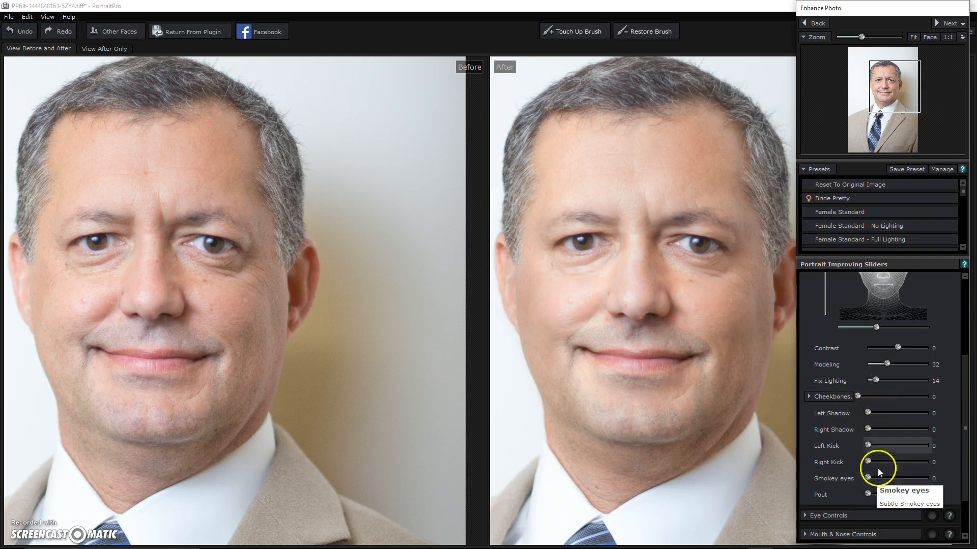
left_click_drag(869, 448, 878, 479)
scroll(954, 387, "up", 5)
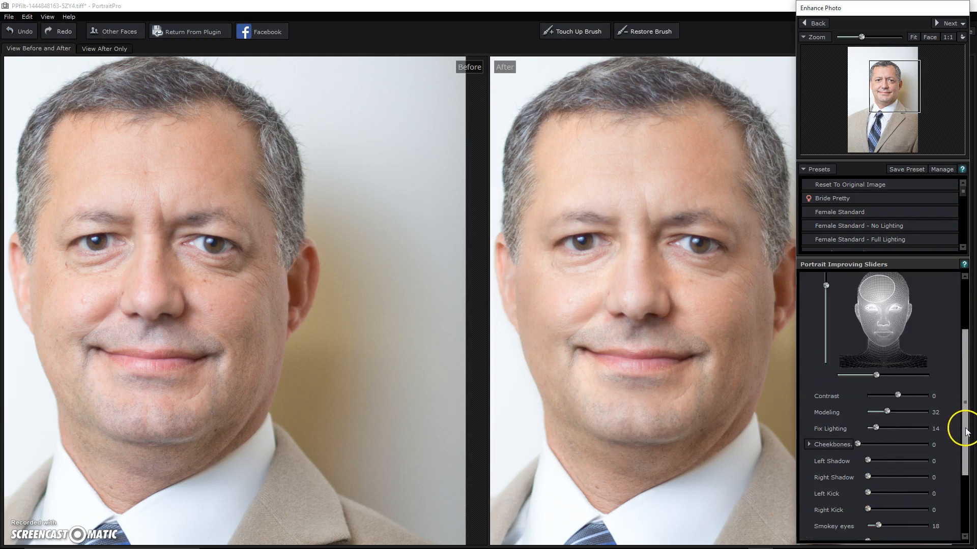
Step: Set Whiten Eyes 20, Sharpen Eyes 35 and Brighten Iris 12 in the eye controls
left_click(800, 322)
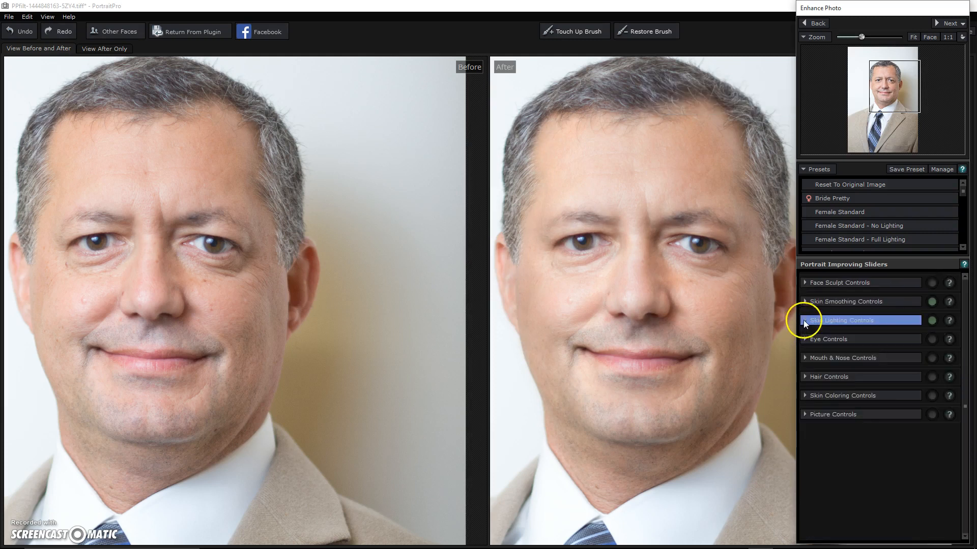
left_click(804, 338)
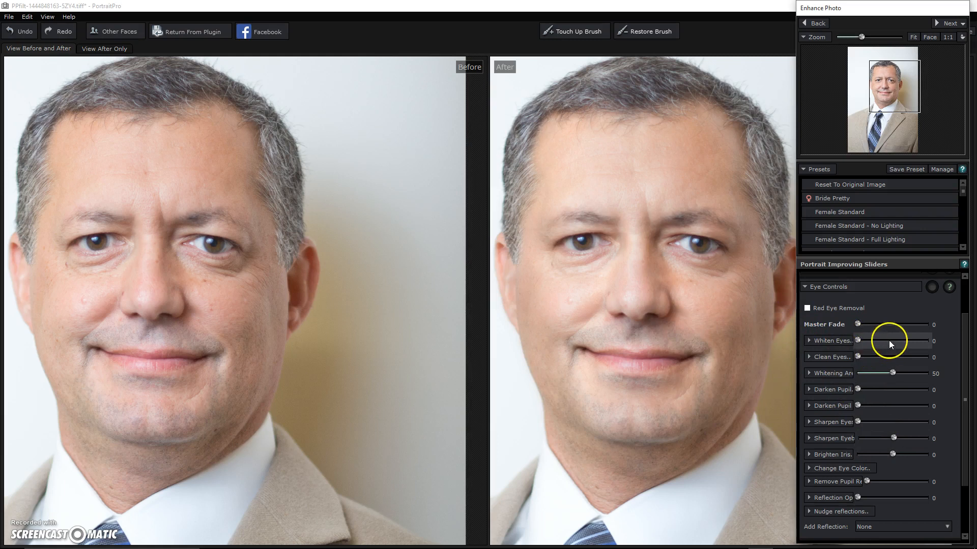
mouse_move(862, 346)
left_mouse_down()
mouse_move(916, 343)
mouse_move(846, 342)
mouse_move(901, 359)
mouse_move(877, 361)
mouse_move(871, 342)
left_mouse_up()
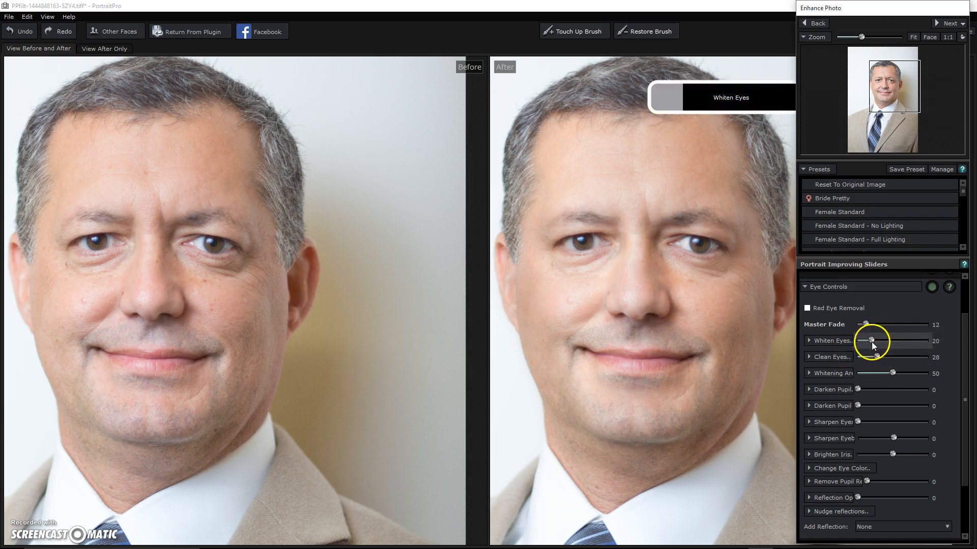
mouse_move(878, 424)
left_mouse_down()
mouse_move(894, 422)
mouse_move(881, 423)
left_mouse_up()
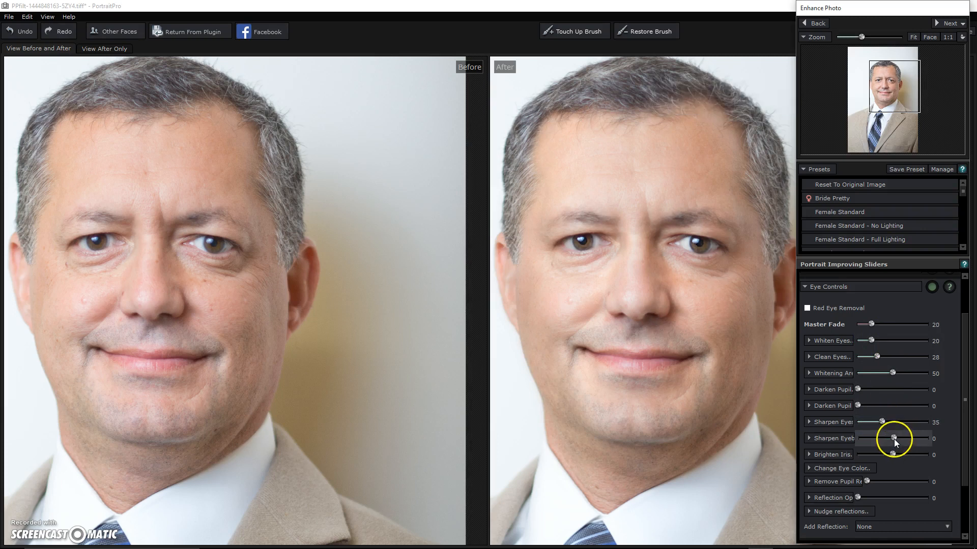
mouse_move(894, 454)
left_mouse_down()
mouse_move(939, 456)
mouse_move(897, 459)
left_mouse_up()
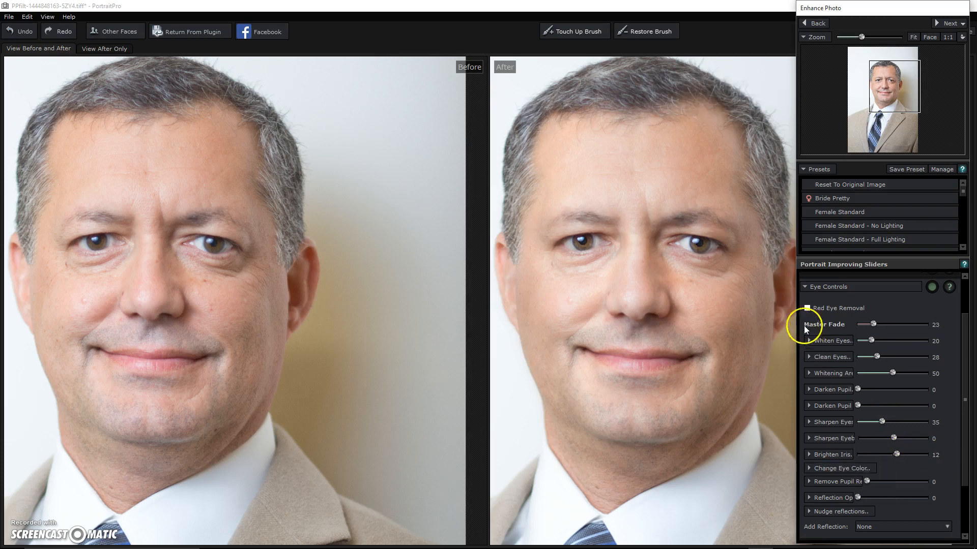
left_click(805, 288)
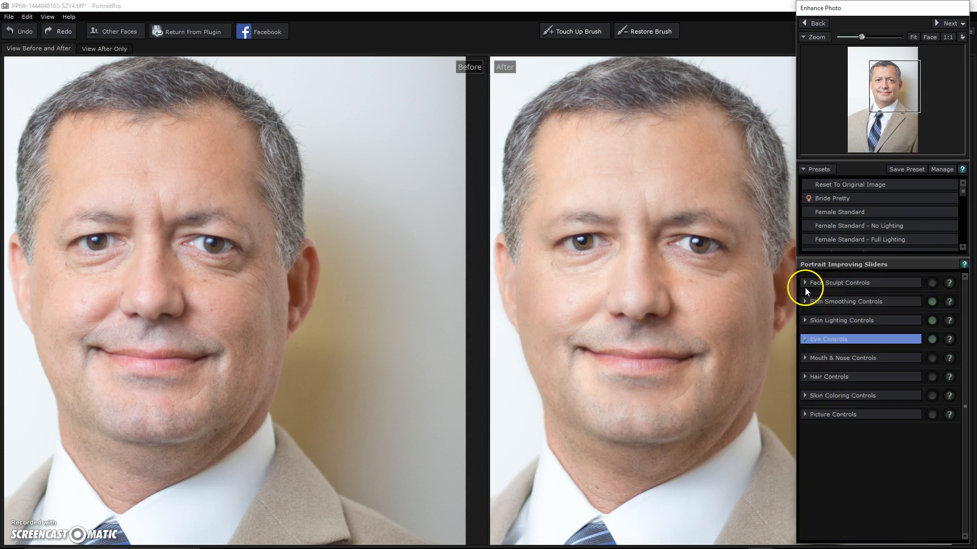
left_click(807, 357)
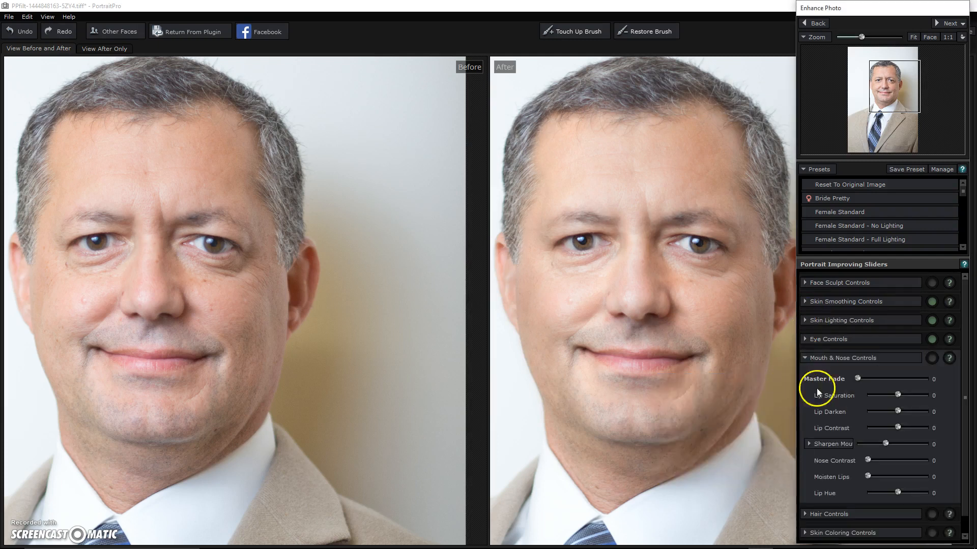
Step: Sharpen the mouth to 29, slightly moisten the lips, and raise hair Vibrance to 21
left_click_drag(885, 444, 898, 447)
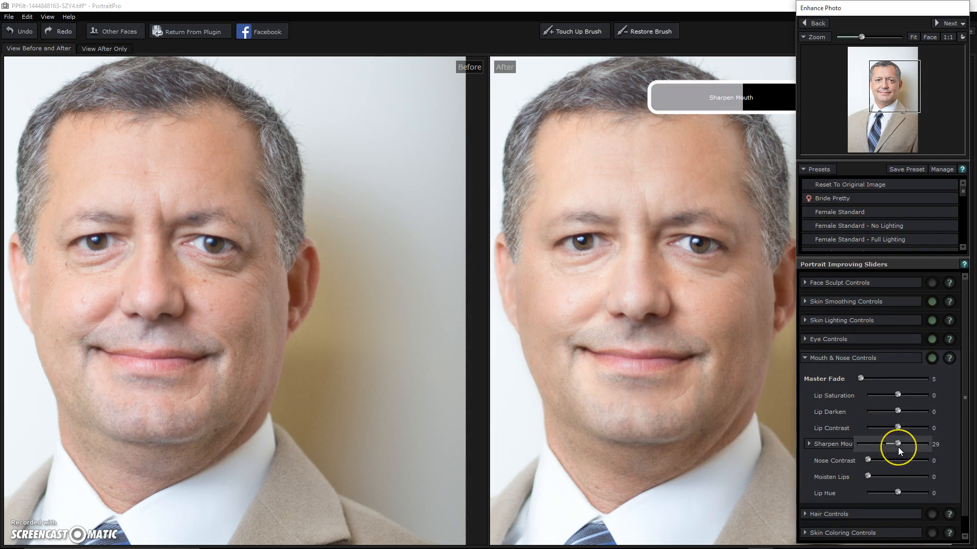
mouse_move(869, 477)
left_mouse_down()
mouse_move(945, 480)
mouse_move(869, 482)
left_mouse_up()
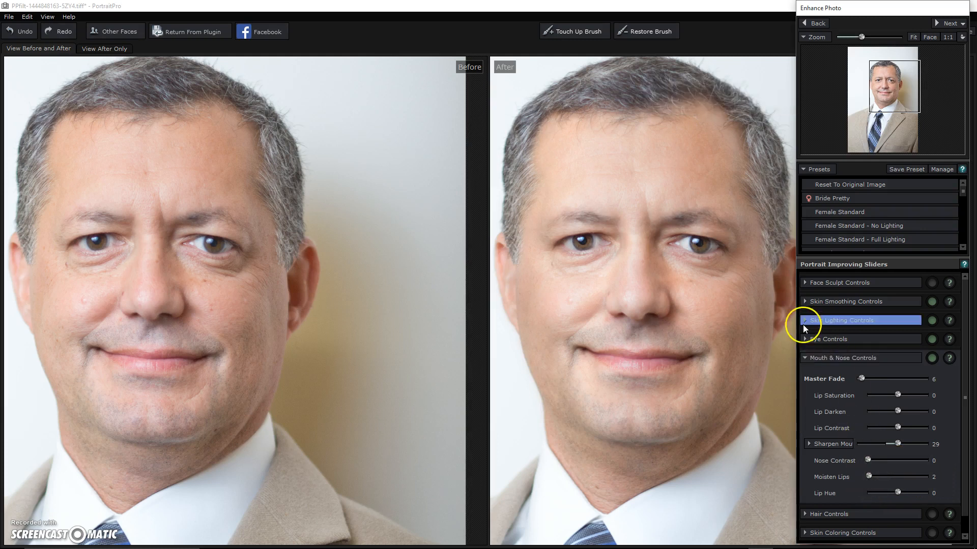
left_click(803, 358)
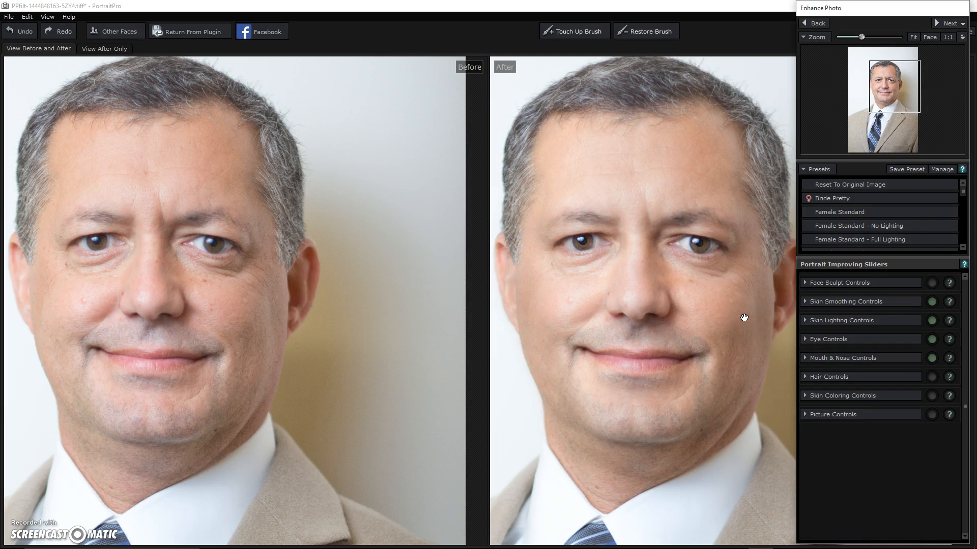
left_click(816, 377)
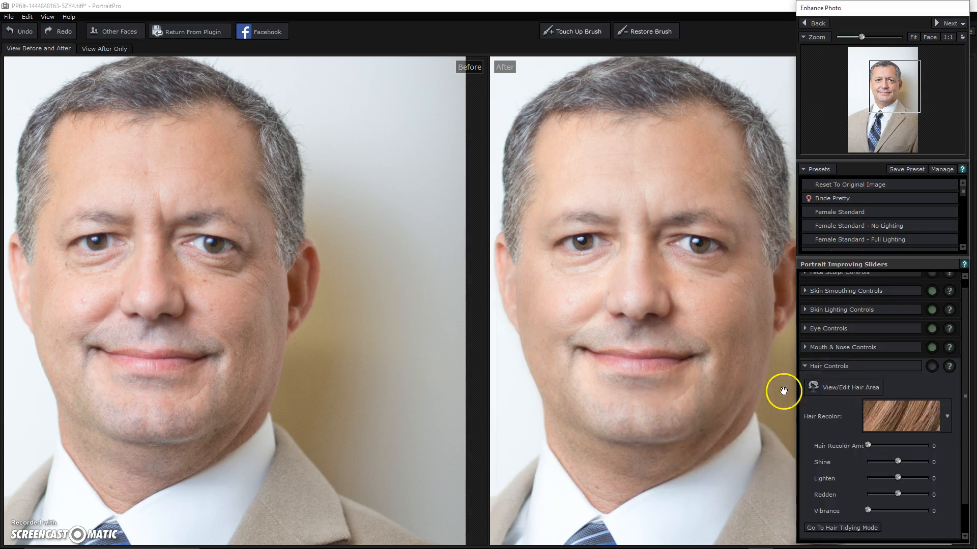
mouse_move(881, 512)
left_mouse_down()
mouse_move(942, 510)
mouse_move(880, 511)
left_mouse_up()
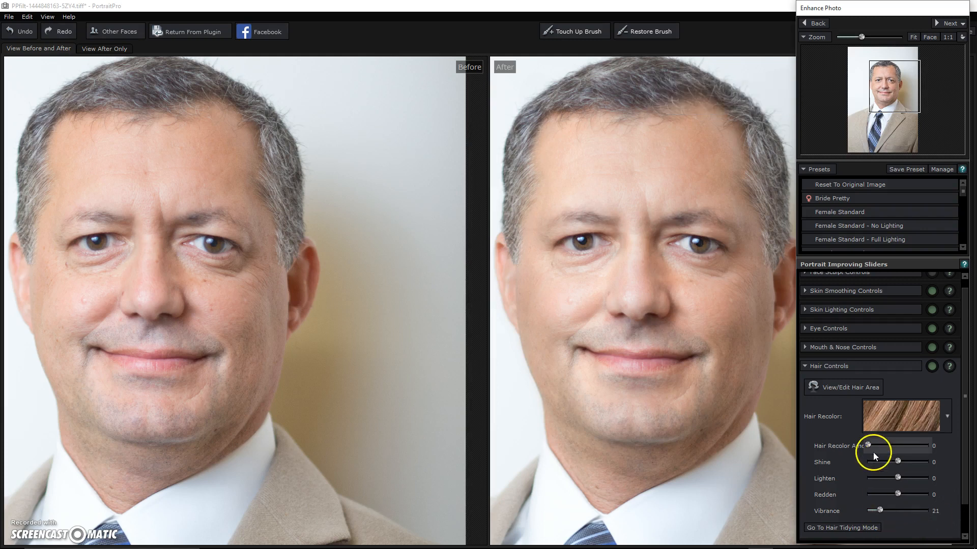
Step: In Skin Coloring Controls, set Color Correct to 20 and keep Exposure at 0
left_click(805, 364)
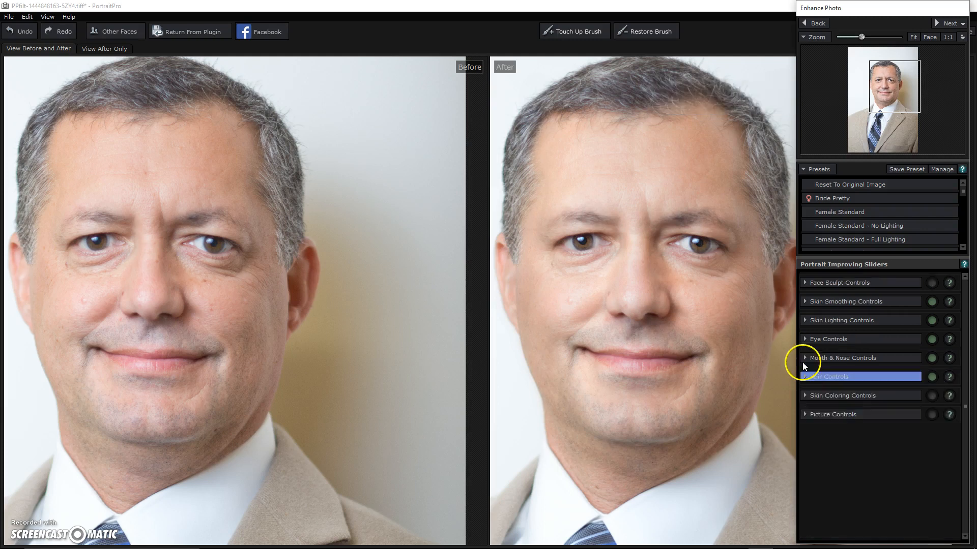
left_click(804, 396)
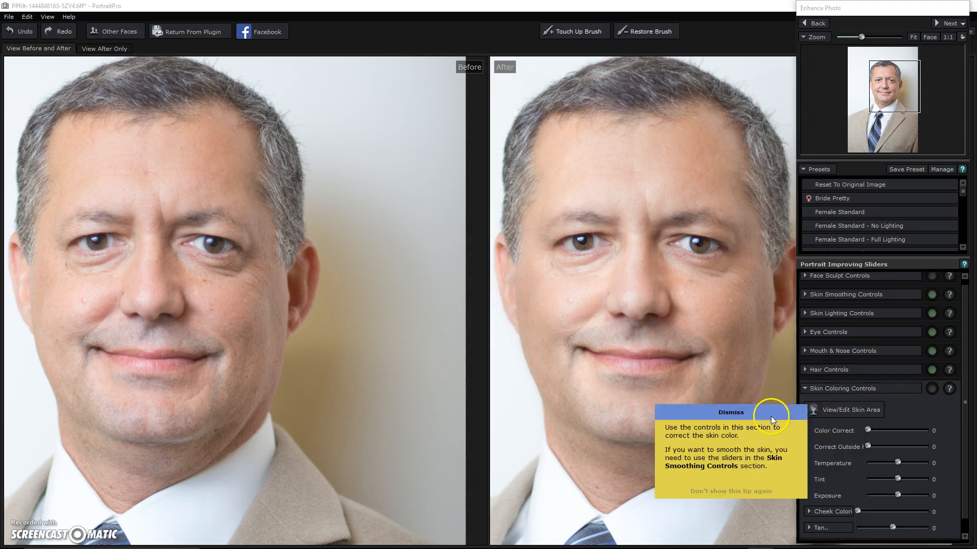
left_click_drag(896, 430, 923, 430)
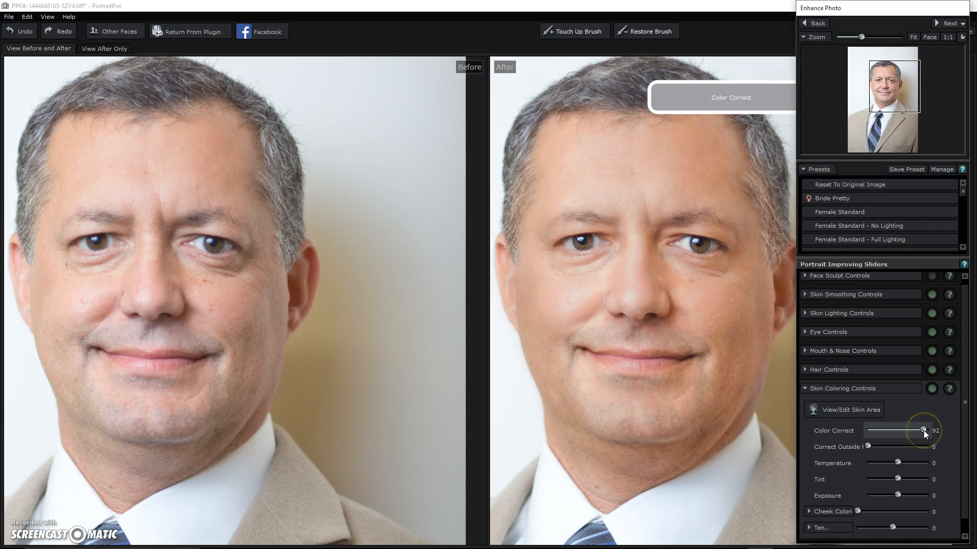
mouse_move(921, 430)
left_mouse_down()
mouse_move(853, 437)
mouse_move(932, 434)
left_mouse_up()
left_click_drag(930, 436, 881, 437)
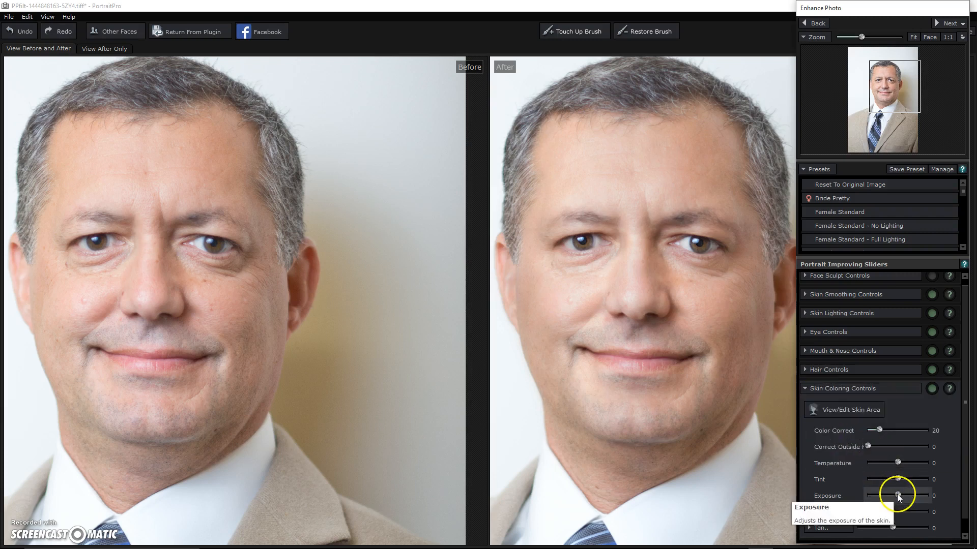
mouse_move(901, 494)
left_mouse_down()
mouse_move(933, 499)
mouse_move(853, 503)
mouse_move(896, 496)
left_mouse_up()
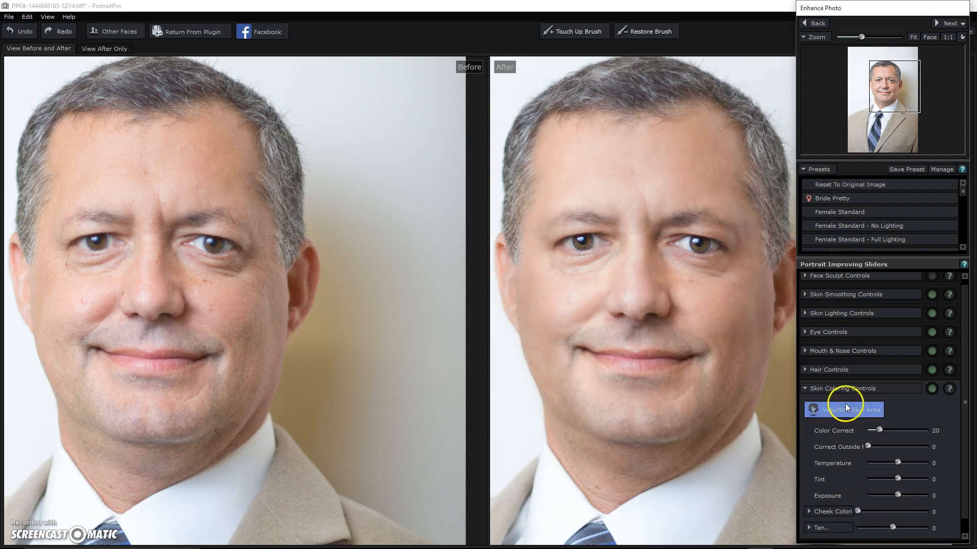
Step: In Picture Controls, test Exposure, then set Temperature to 54
left_click(810, 390)
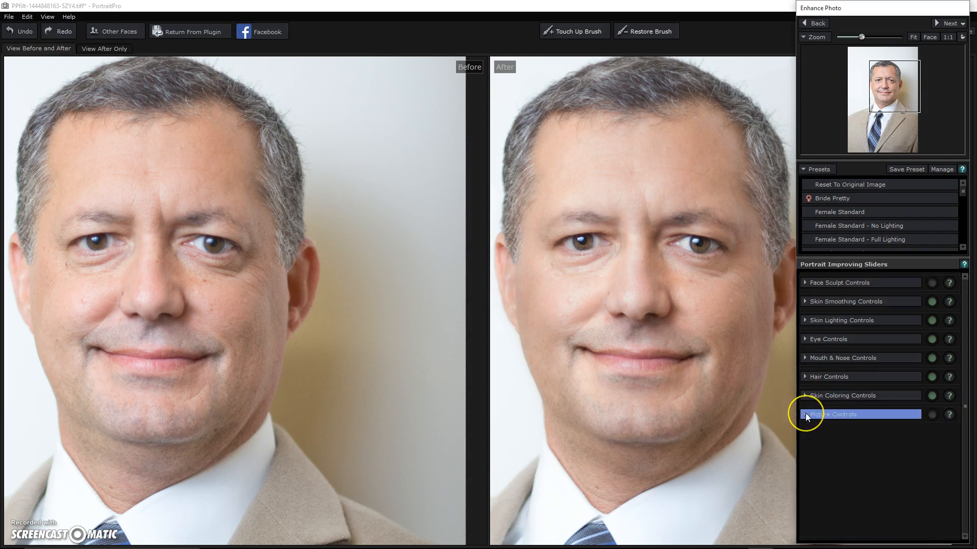
left_click(805, 413)
left_click(805, 413)
left_click_drag(726, 410, 711, 411)
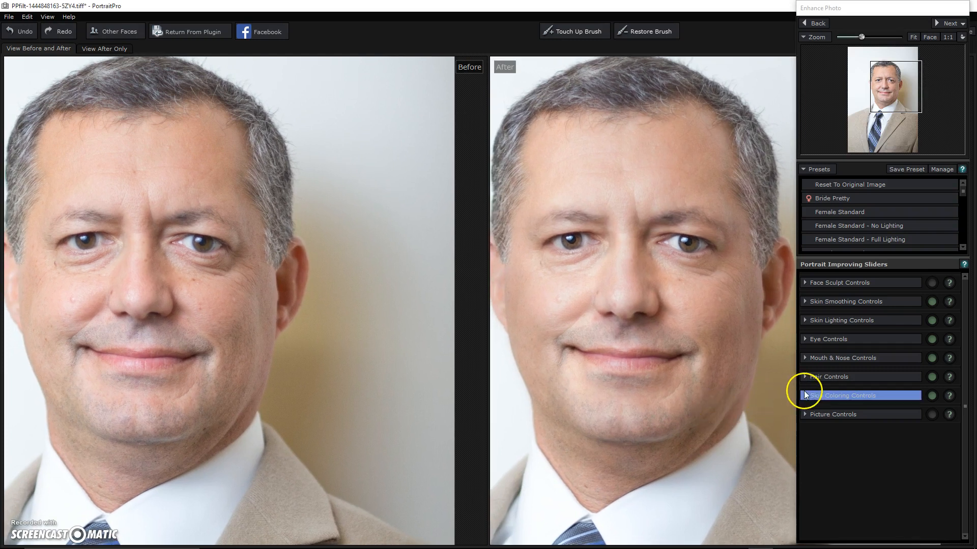
left_click(807, 415)
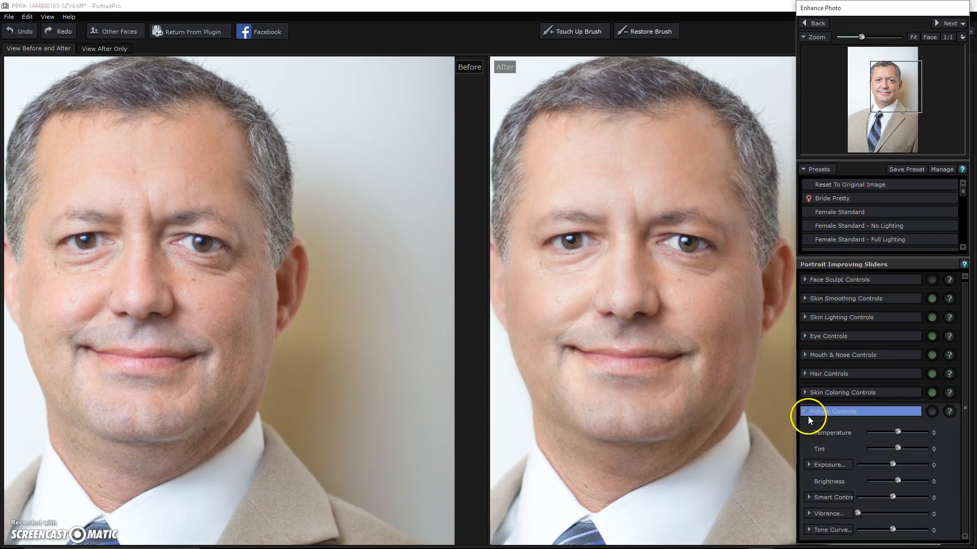
left_click_drag(893, 466, 895, 466)
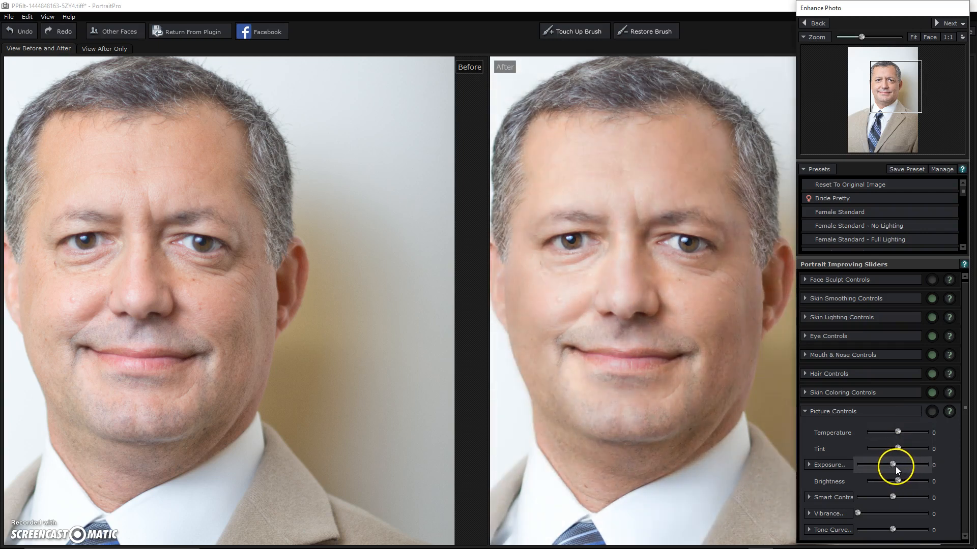
left_click(893, 529)
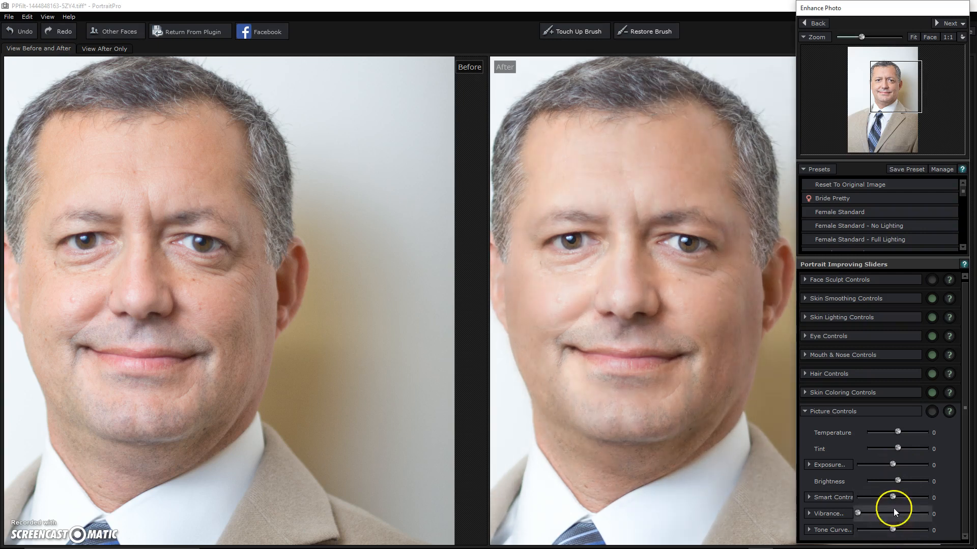
mouse_move(899, 432)
left_mouse_down()
mouse_move(919, 428)
mouse_move(912, 433)
left_mouse_up()
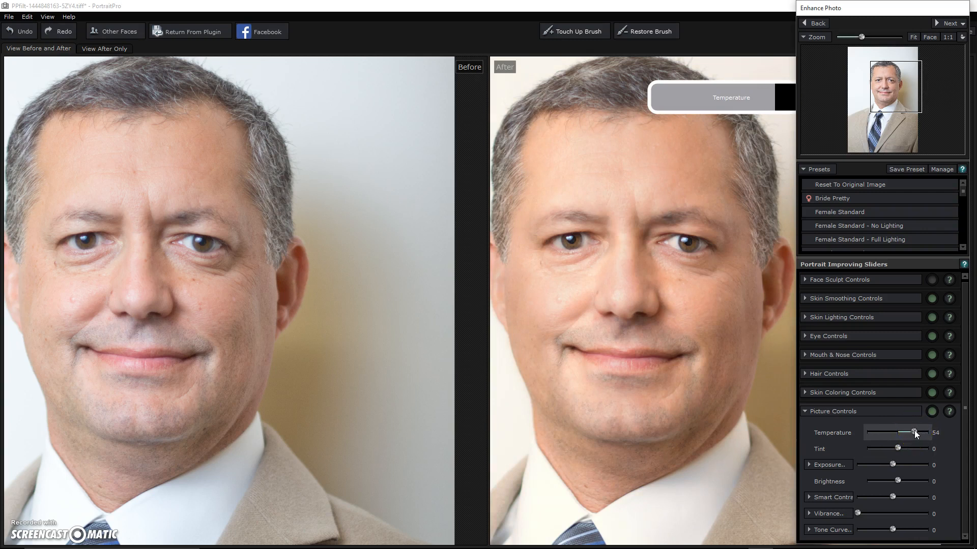
Step: Zoom out to the full portrait, pan the view, and pick the Touch Up brush
left_click(849, 39)
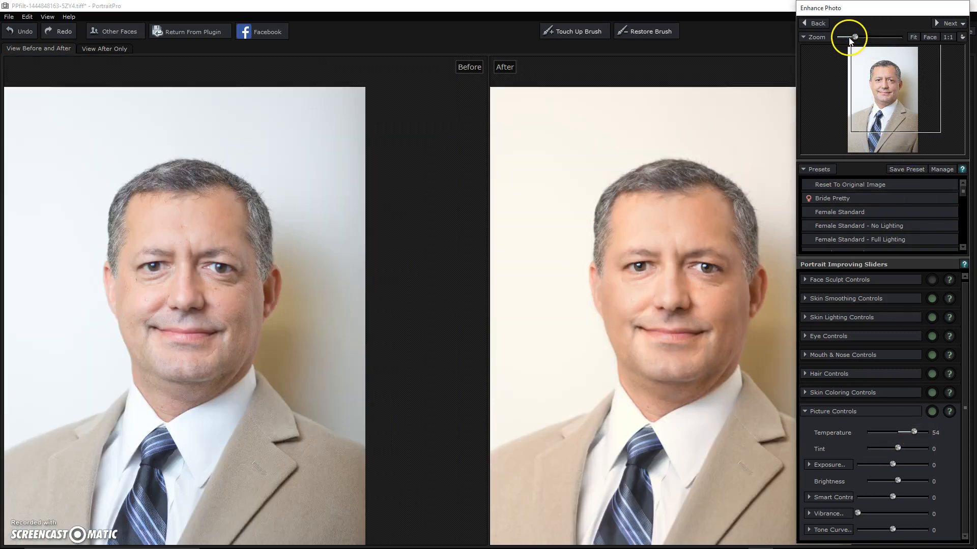
mouse_move(720, 276)
left_mouse_down()
mouse_move(704, 285)
mouse_move(701, 276)
left_mouse_up()
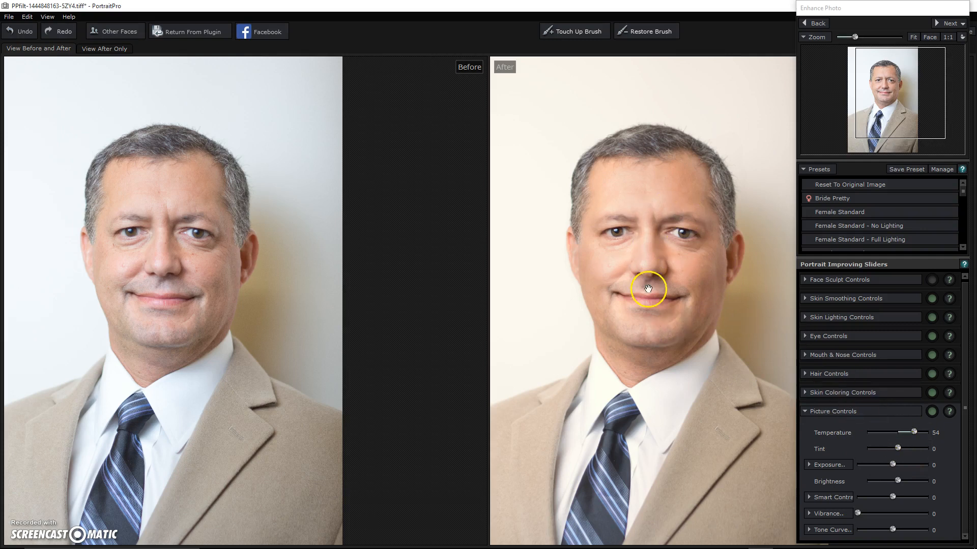
mouse_move(81, 331)
left_click(570, 32)
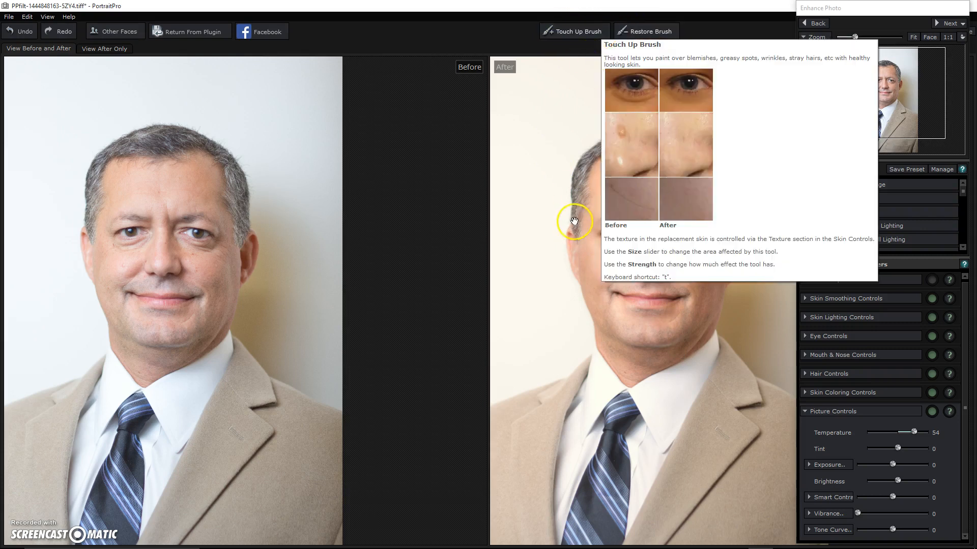
Step: Zoom both previews in on the face and pan until the face centre is visible
left_click_drag(855, 36, 871, 37)
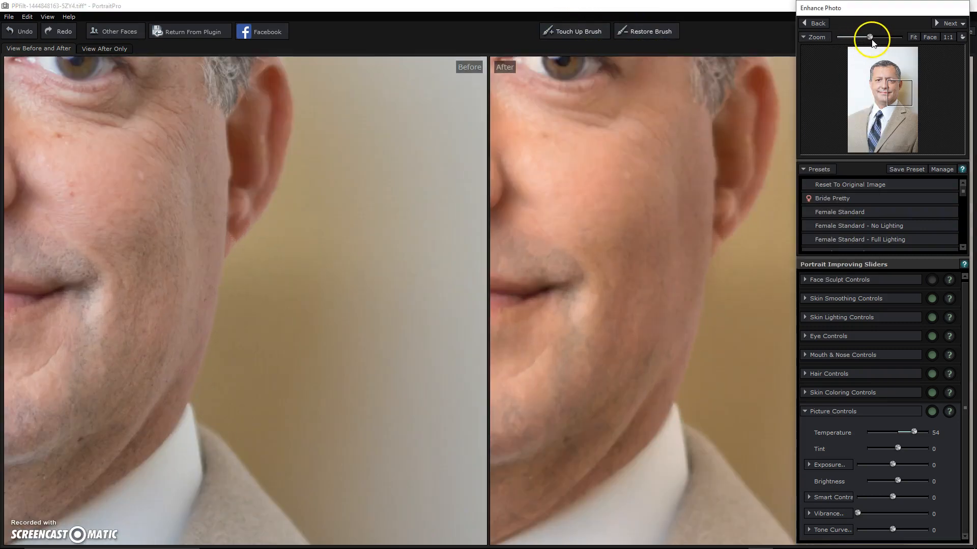
left_click_drag(626, 225, 744, 236)
left_click_drag(653, 247, 835, 279)
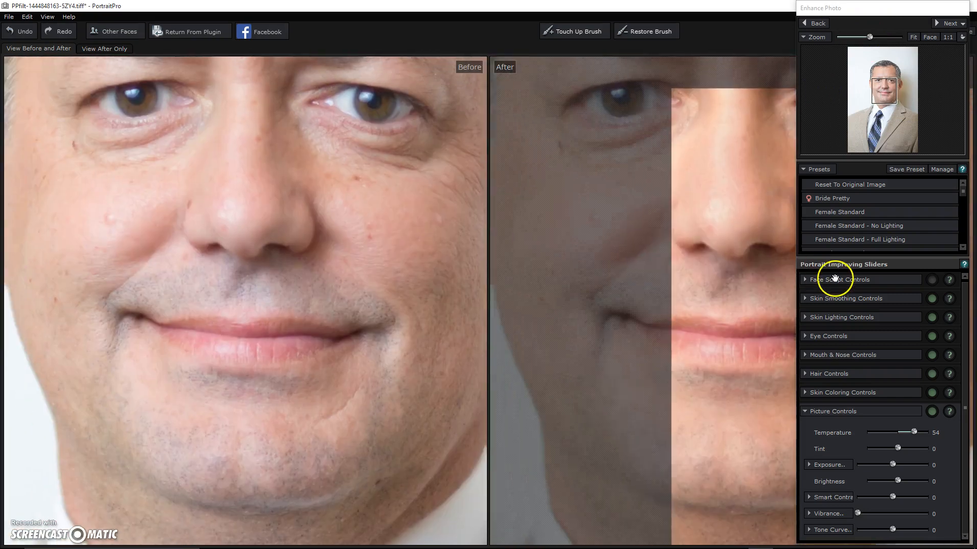
left_click_drag(628, 240, 632, 257)
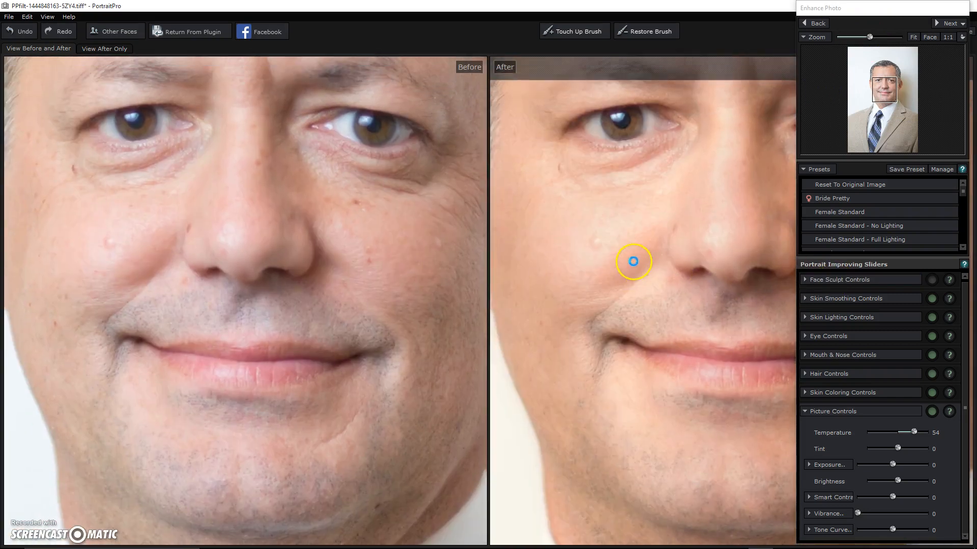
Step: Touch up the skin beside the nostril and under the eye with a size-44 brush
left_click(570, 29)
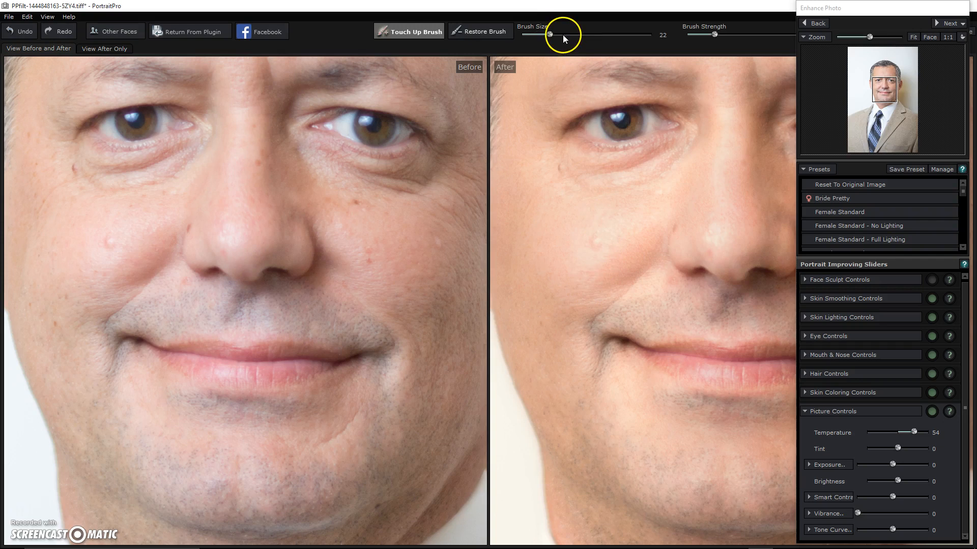
left_click_drag(576, 35, 578, 35)
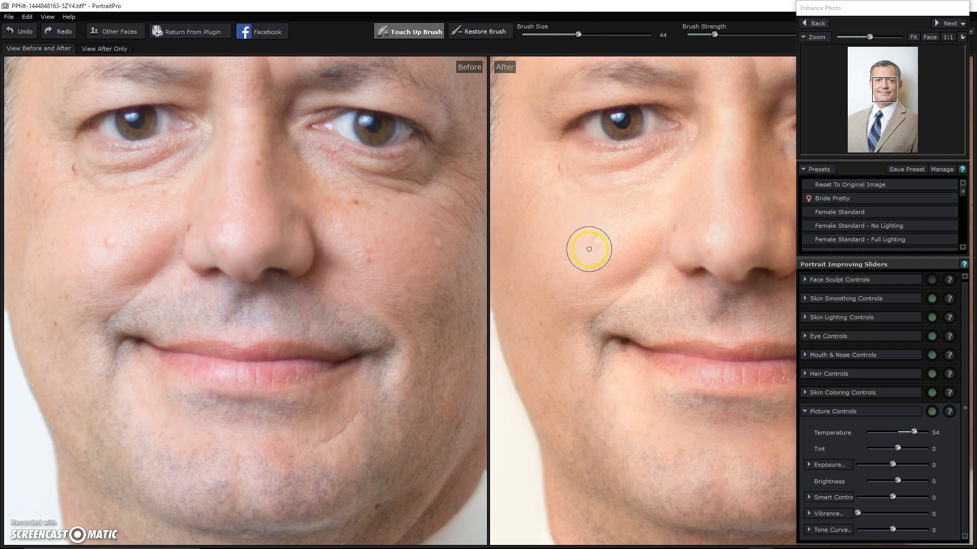
left_click_drag(690, 275, 642, 239)
mouse_move(560, 152)
left_mouse_down()
mouse_move(556, 163)
mouse_move(681, 163)
left_mouse_up()
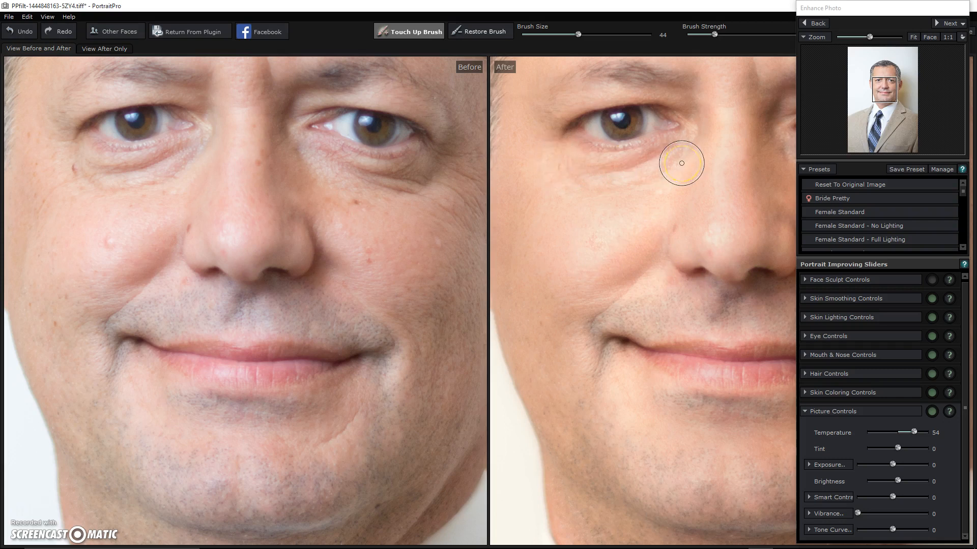
Step: Zoom out to head and shoulders and return the retouched image to Photoshop
left_click(861, 38)
left_click_drag(859, 37, 860, 37)
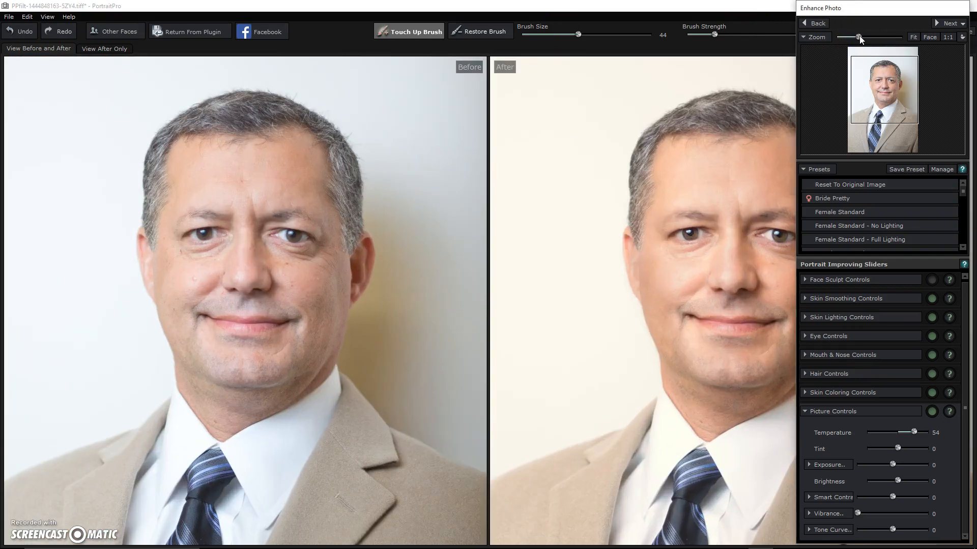
left_click(187, 30)
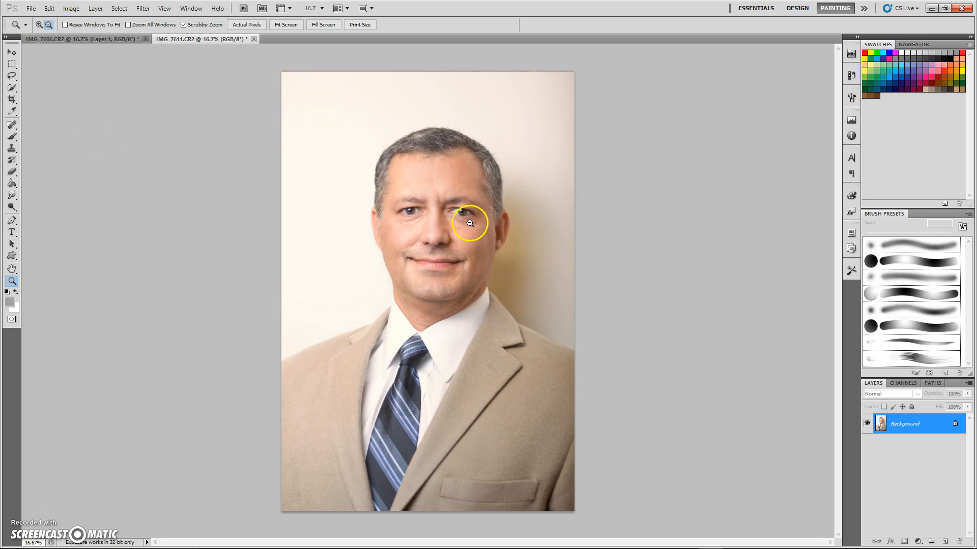
Step: Draw a crop box over the photo, raise its bottom edge slightly, and apply the crop
left_click(12, 65)
left_click(11, 101)
left_click_drag(300, 77, 580, 505)
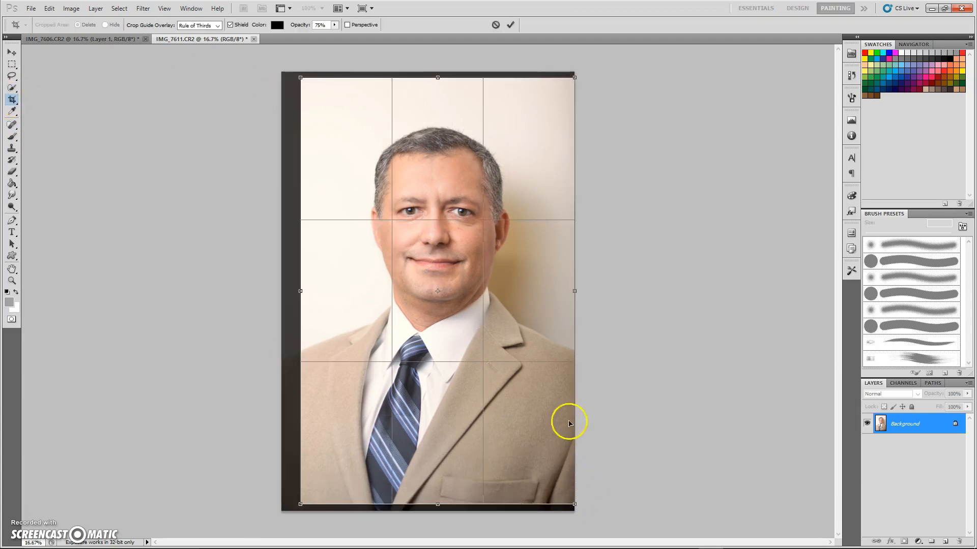
left_click_drag(438, 504, 437, 485)
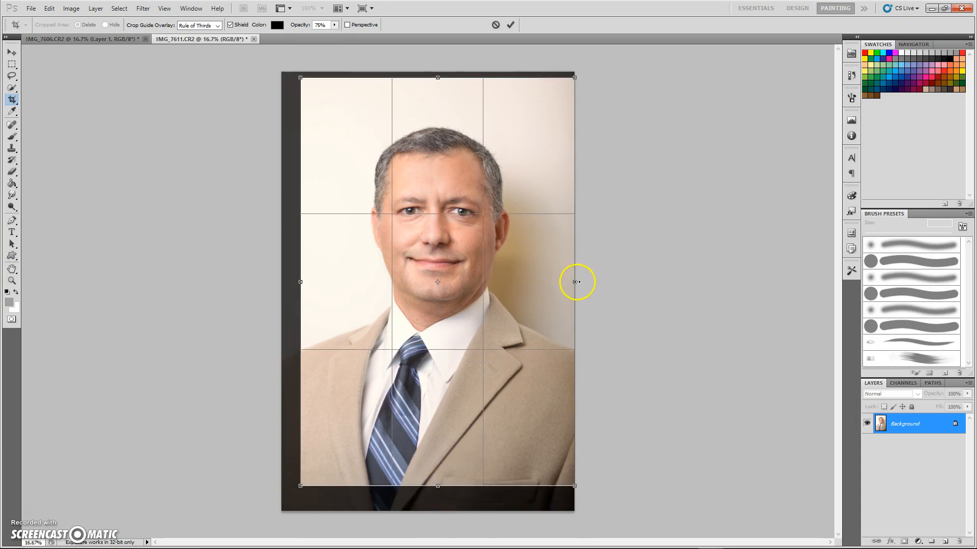
mouse_move(575, 283)
left_mouse_down()
mouse_move(558, 283)
mouse_move(574, 283)
left_mouse_up()
left_click(11, 52)
left_click(444, 208)
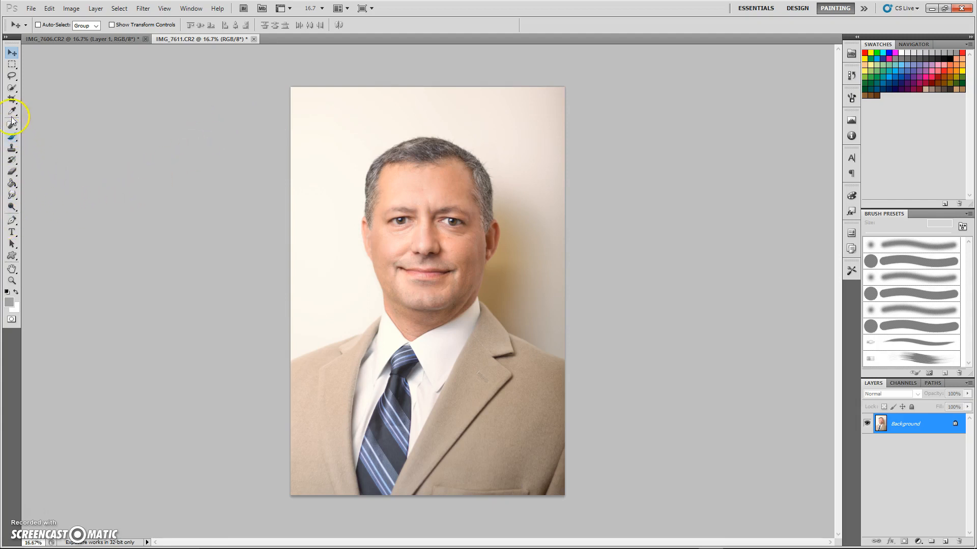
Step: Quick-select the tie, jacket, shoulder, head and right ear with a 423 px brush
left_click(12, 88)
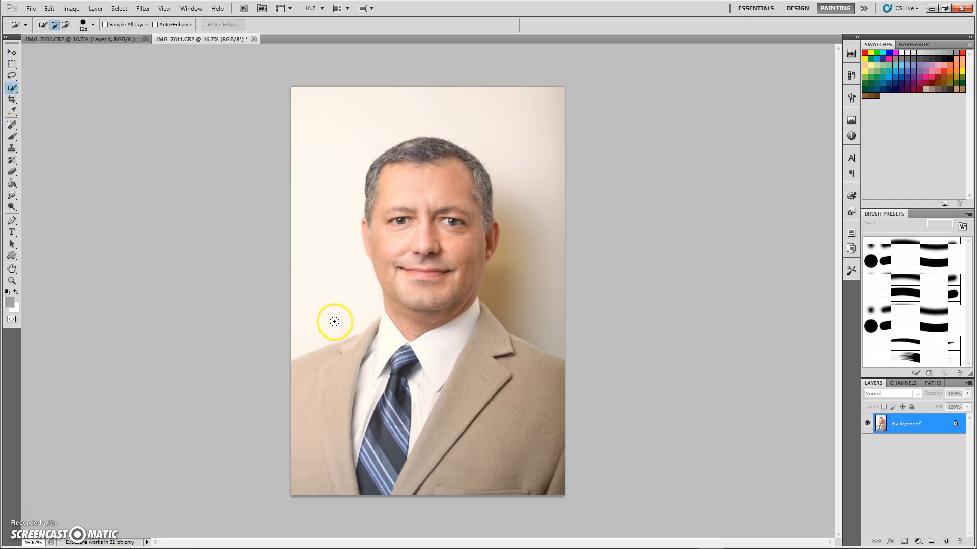
left_click(86, 26)
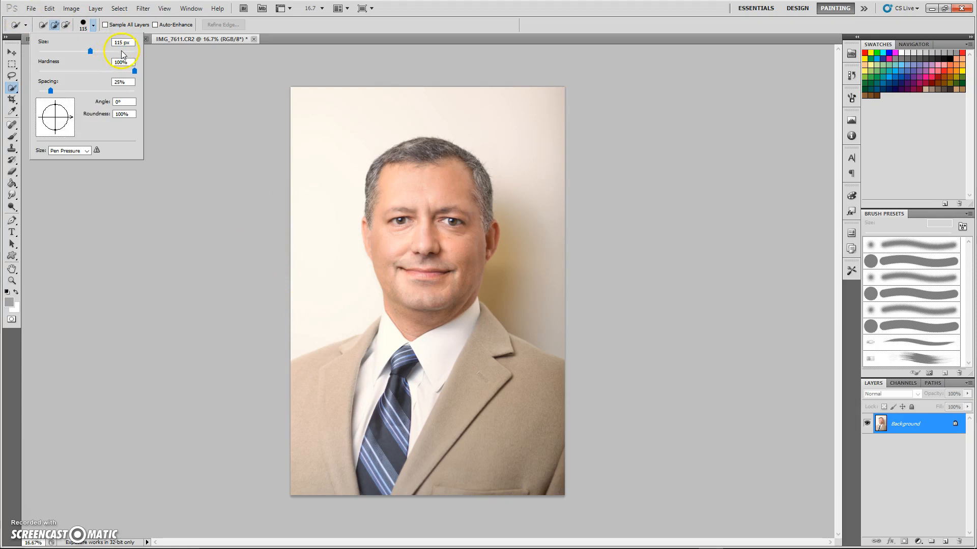
left_click(428, 453)
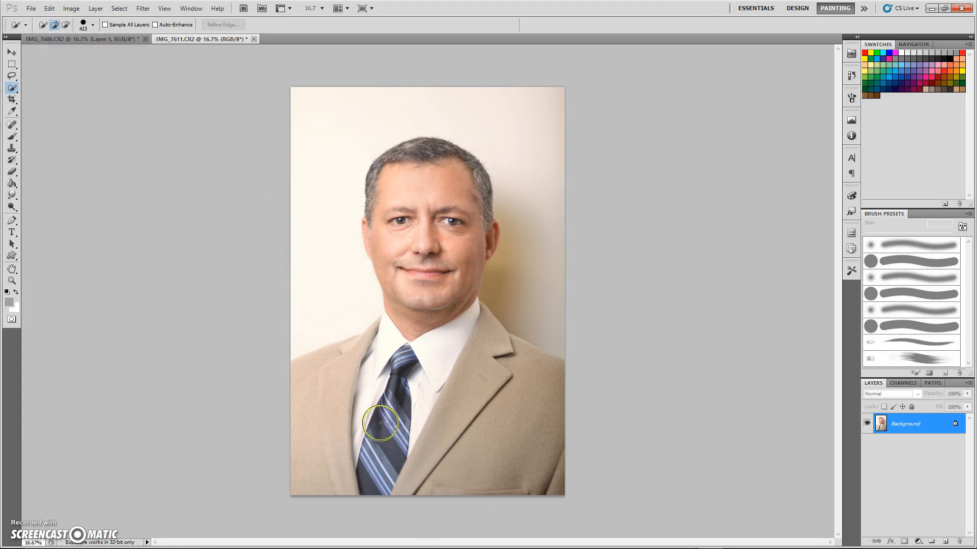
mouse_move(373, 416)
left_mouse_down()
mouse_move(401, 412)
mouse_move(374, 453)
mouse_move(442, 399)
mouse_move(418, 421)
mouse_move(495, 420)
mouse_move(536, 435)
mouse_move(537, 453)
mouse_move(504, 471)
left_mouse_up()
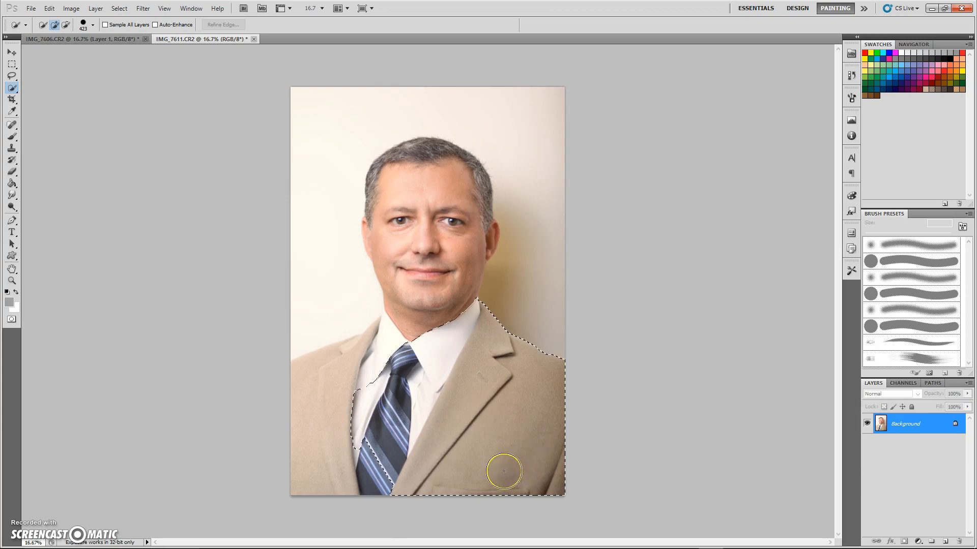
mouse_move(357, 431)
left_mouse_down()
mouse_move(316, 451)
mouse_move(307, 435)
mouse_move(311, 413)
mouse_move(410, 322)
mouse_move(418, 204)
left_mouse_up()
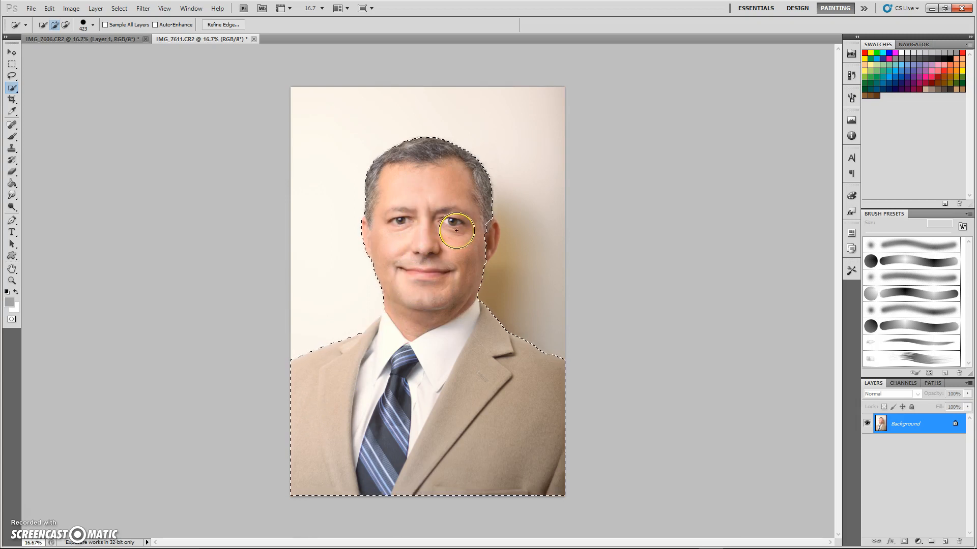
left_click(473, 236)
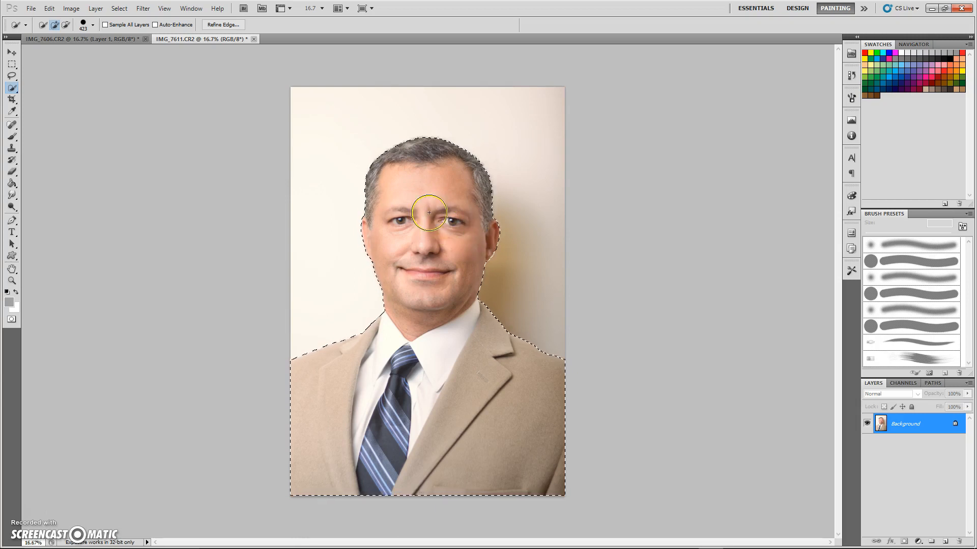
Step: Zoom the canvas in to 50% around the man's forehead
left_click(237, 27)
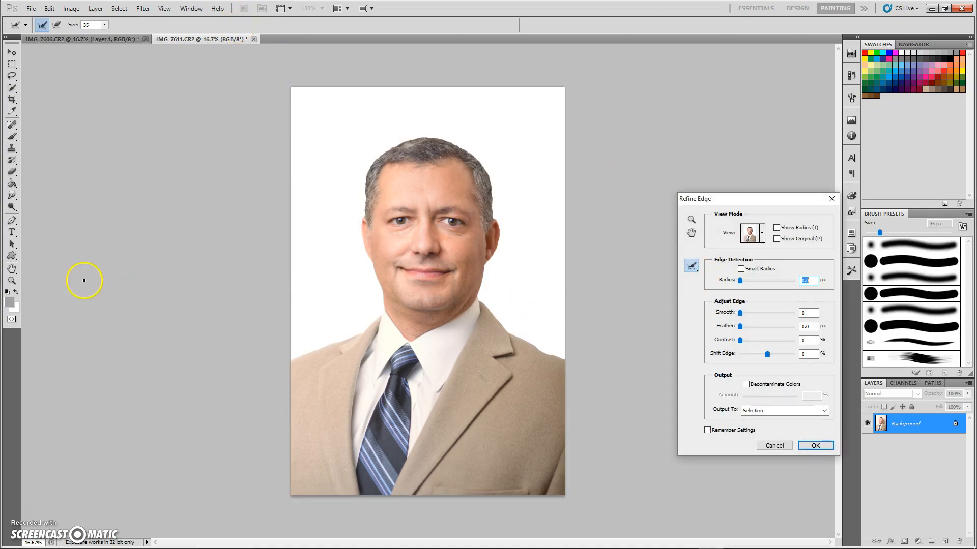
left_click(774, 445)
left_click(12, 281)
left_click(39, 24)
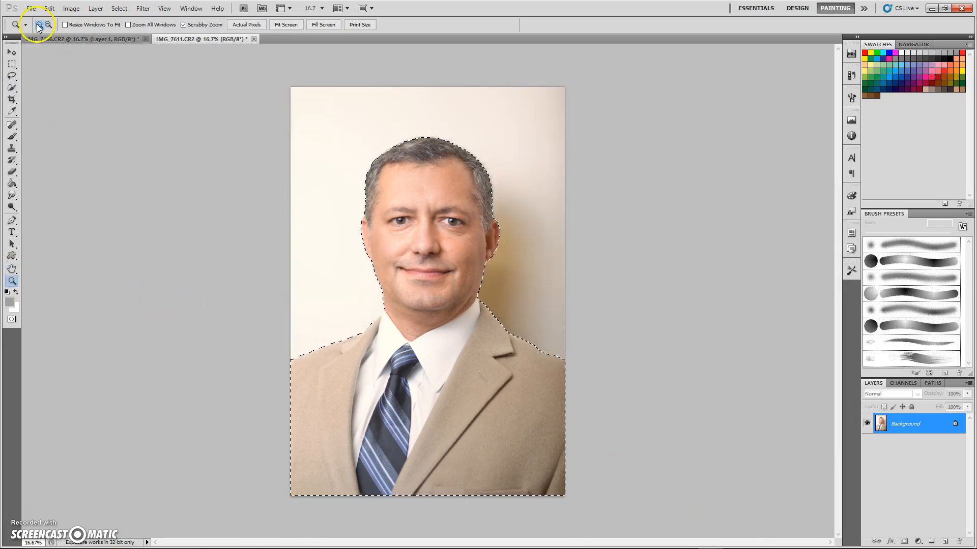
left_click(406, 209)
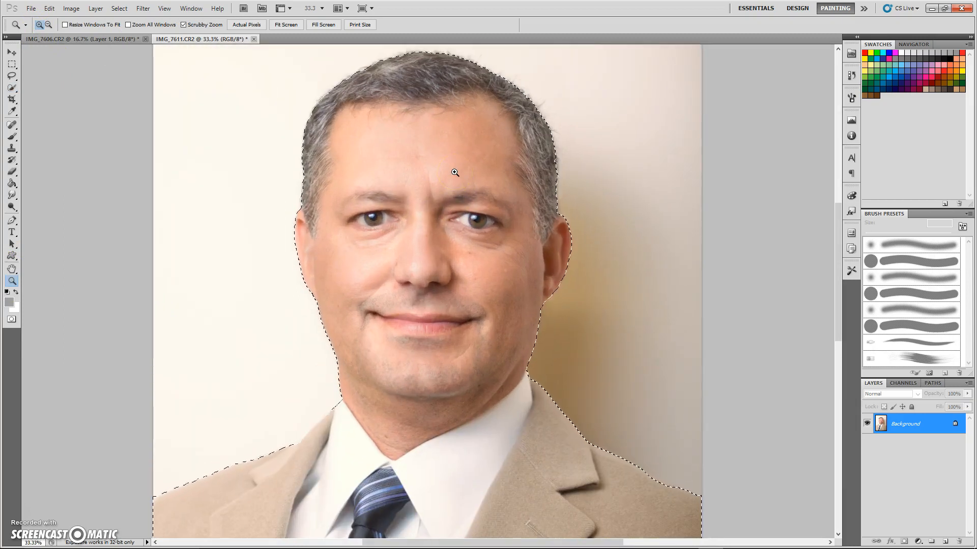
left_click(454, 172)
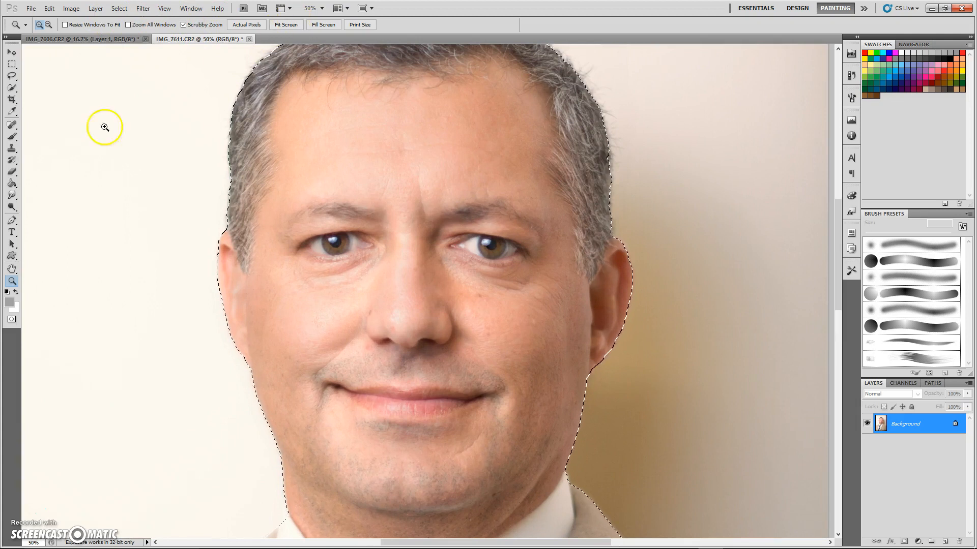
left_click(12, 88)
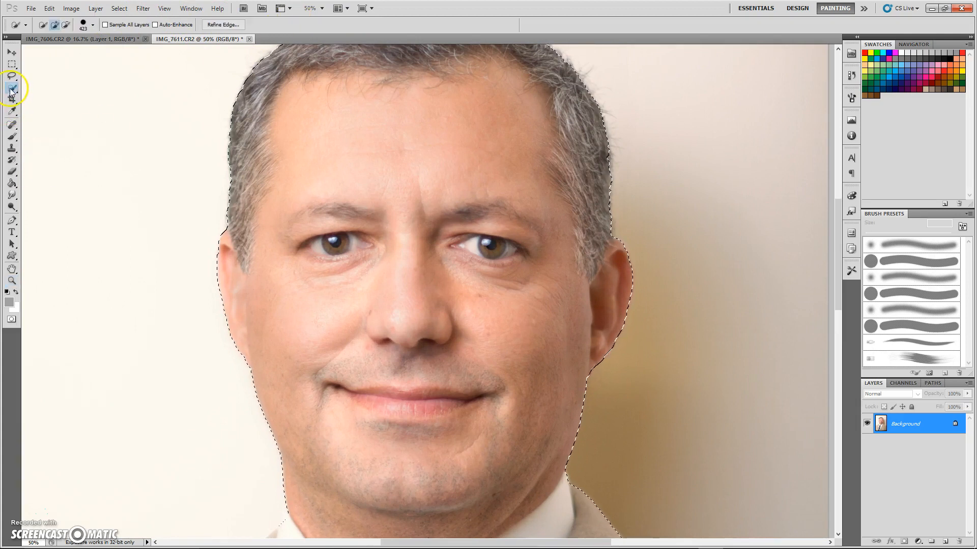
Step: Refine the selection edge with Smart Radius 21.5 px, Smooth 25 and a light feather
left_click(219, 25)
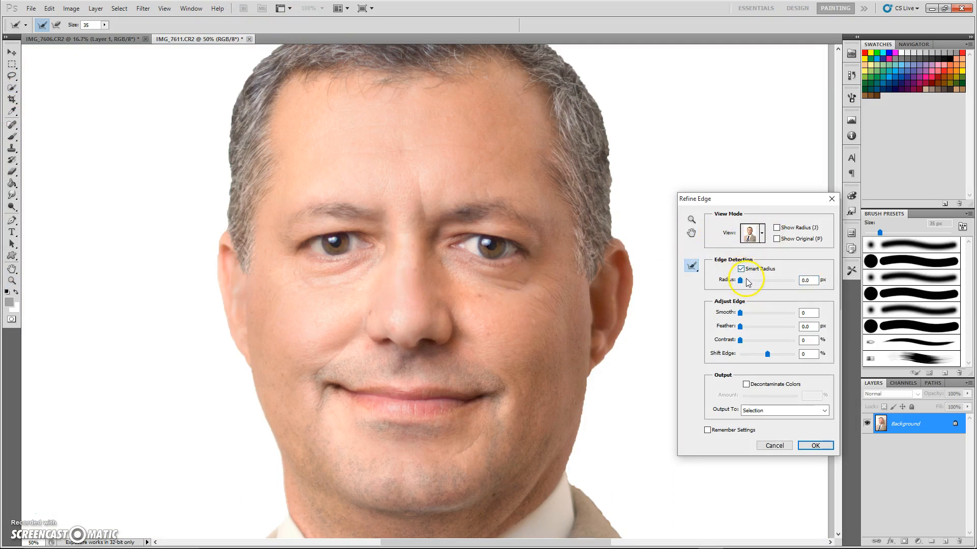
left_click_drag(746, 280, 771, 286)
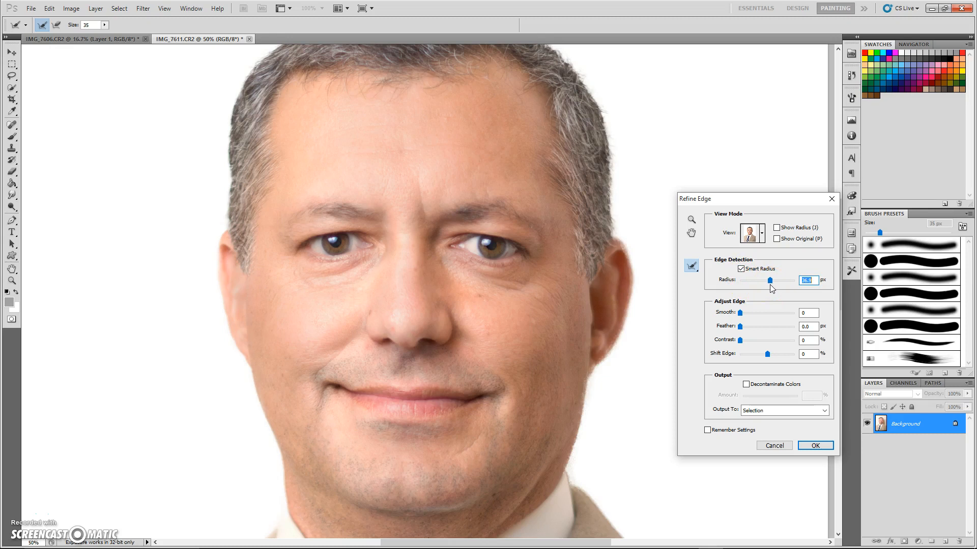
left_click(767, 283)
left_click_drag(763, 285, 766, 285)
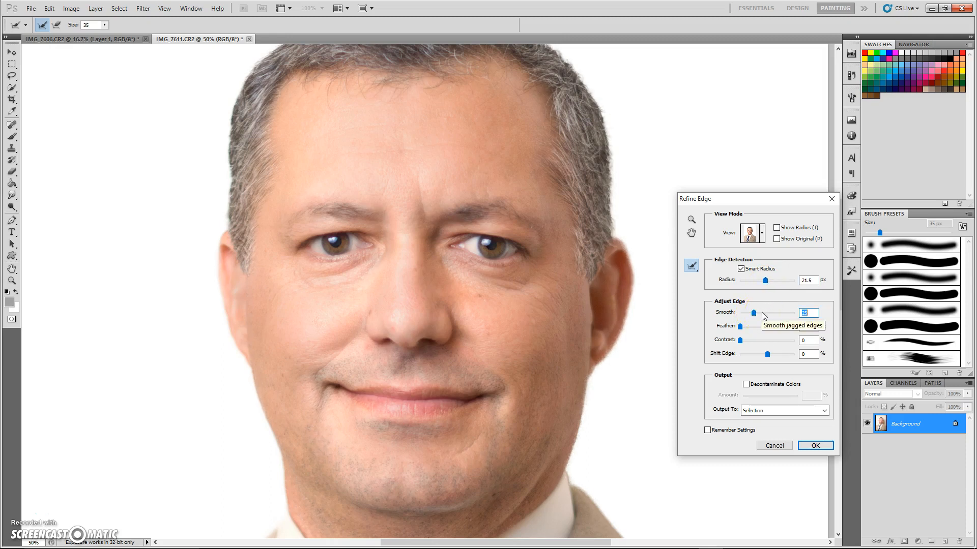
left_click_drag(762, 329, 753, 329)
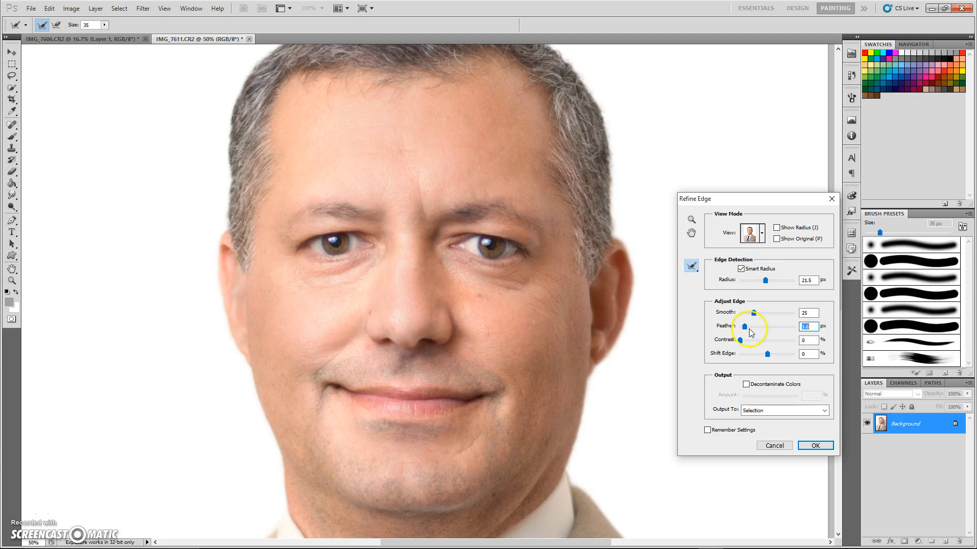
left_click(812, 446)
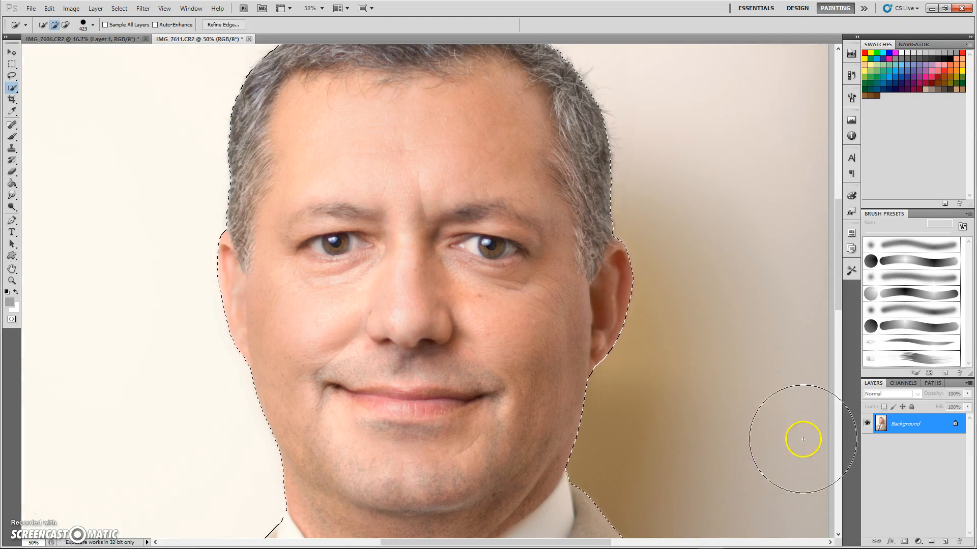
Step: Move the selected man onto a new layer with Layer via Cut
left_click(95, 8)
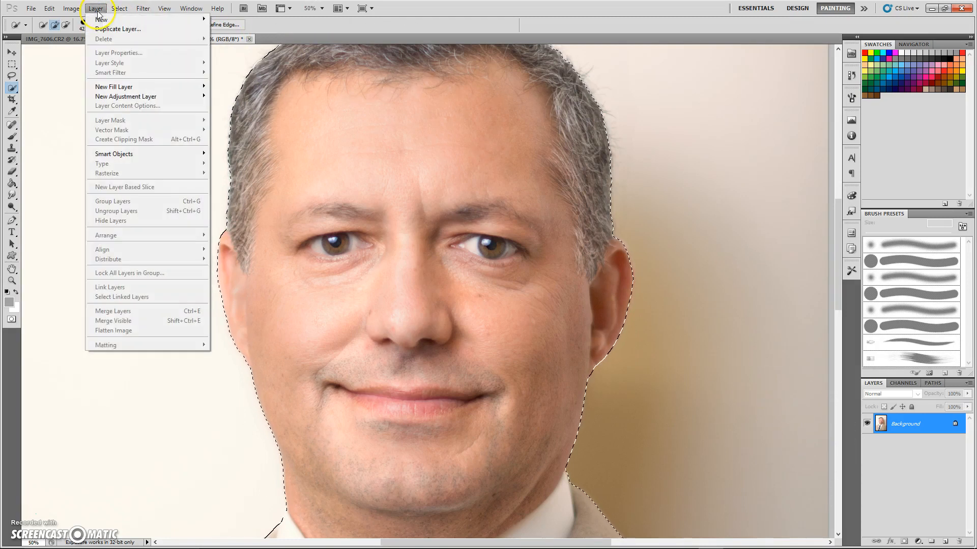
mouse_move(112, 20)
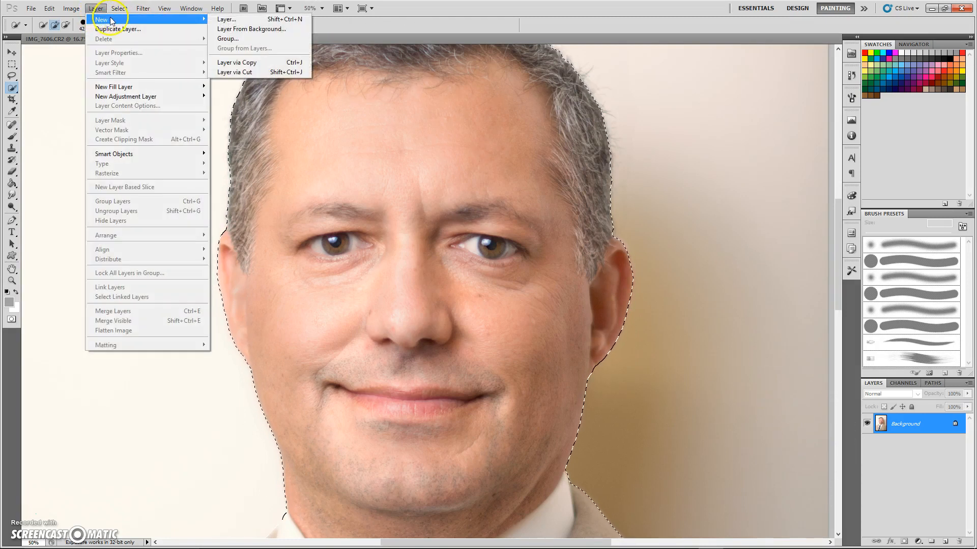
left_click(249, 74)
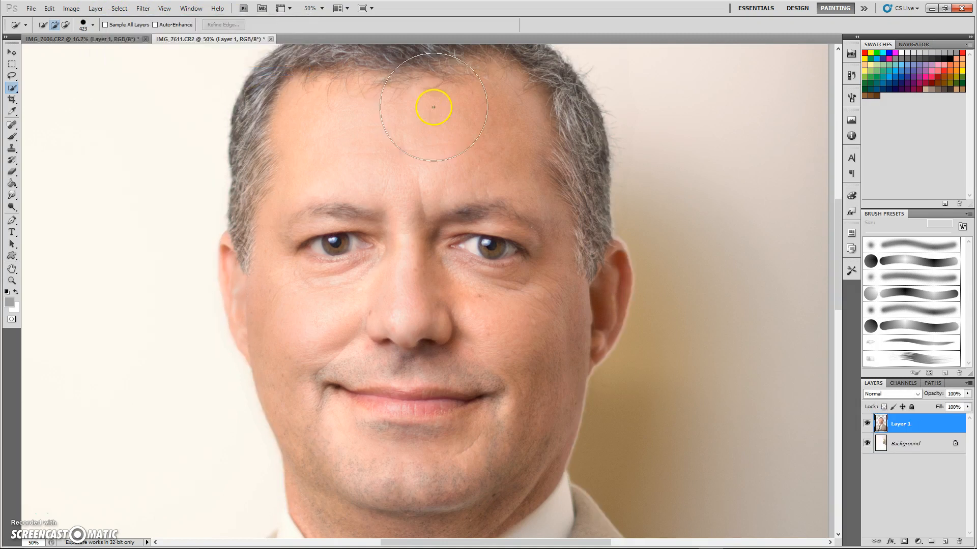
Step: Delete the original Background layer so the man sits on transparency
left_click(10, 48)
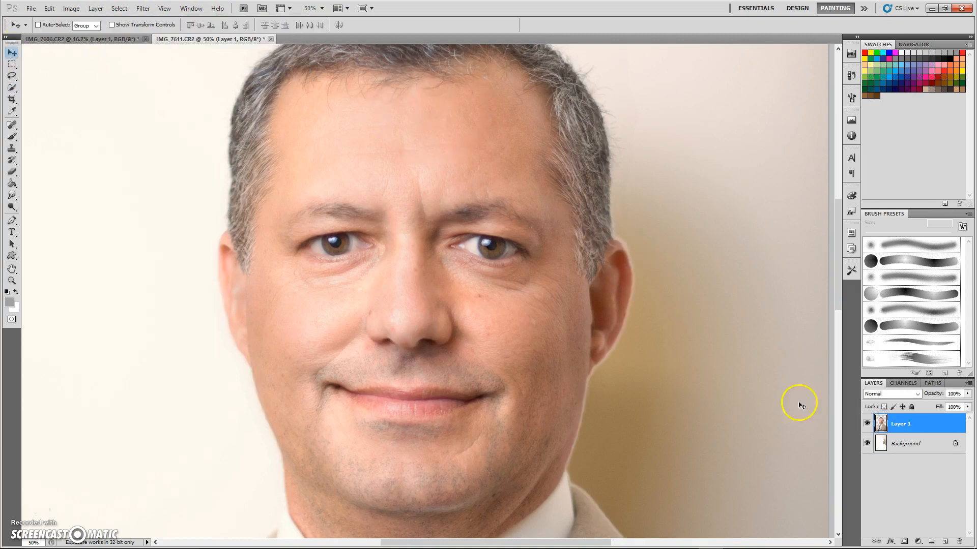
left_click(906, 444)
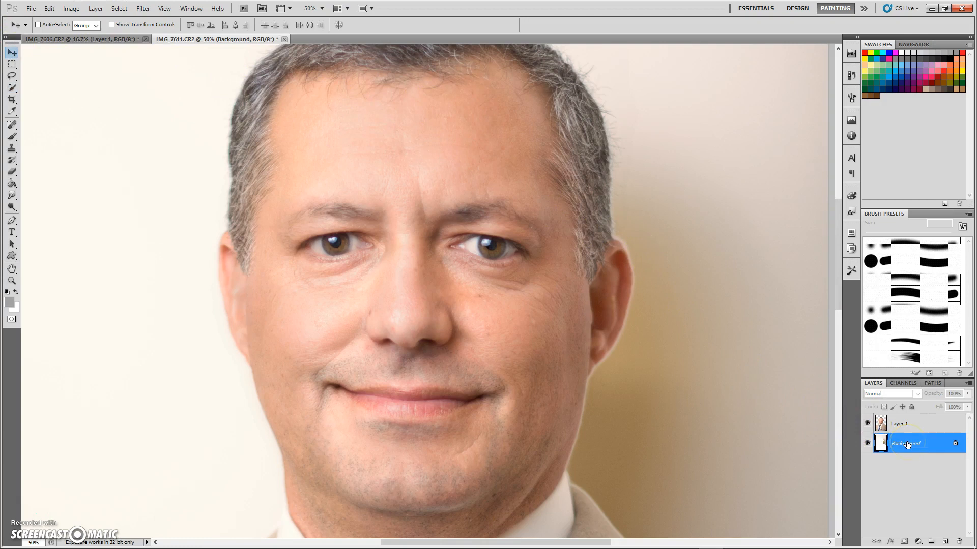
key("Delete")
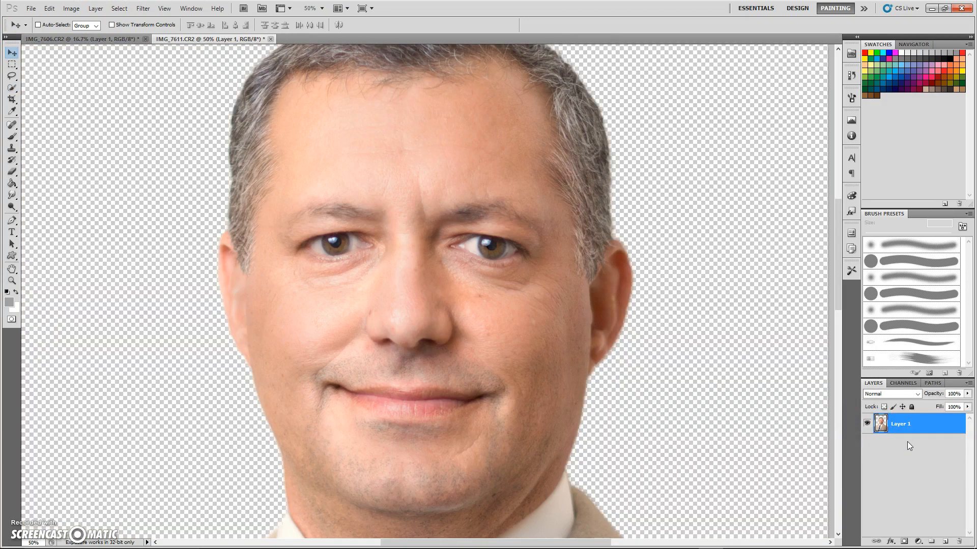
left_click(450, 333)
Step: Zoom out to 16.7% to show the whole cut-out, then pick the Paint Bucket and Layer menu
left_click(12, 281)
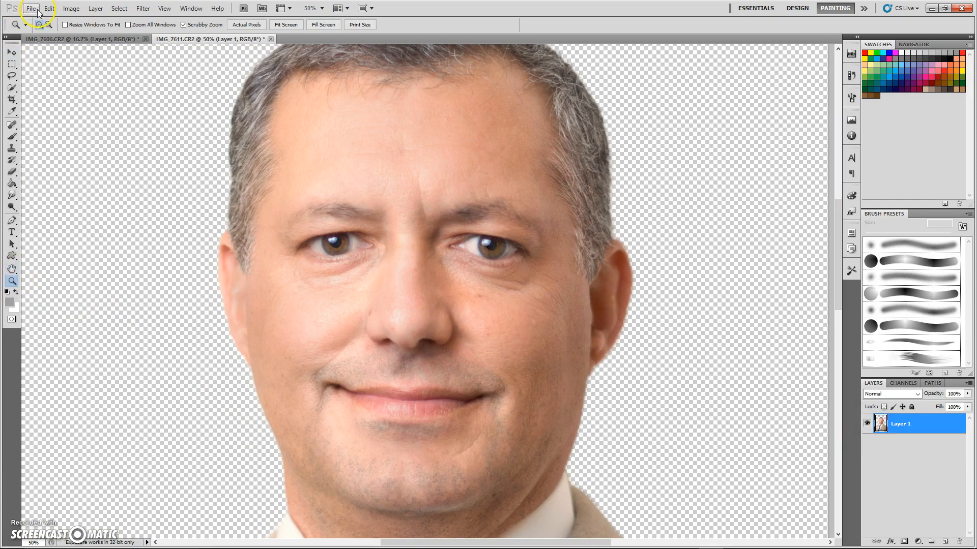
left_click(49, 25)
left_click(216, 219)
left_click(216, 219)
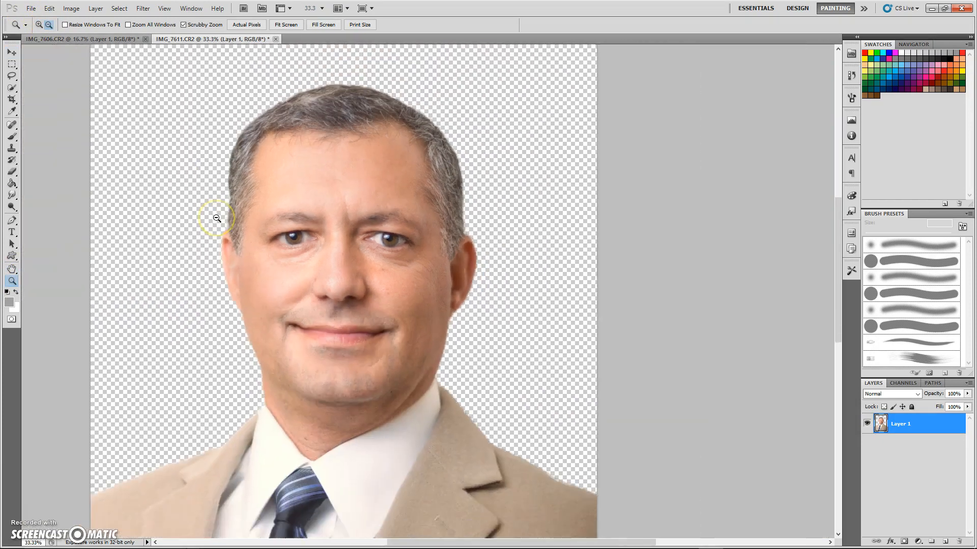
left_click(216, 219)
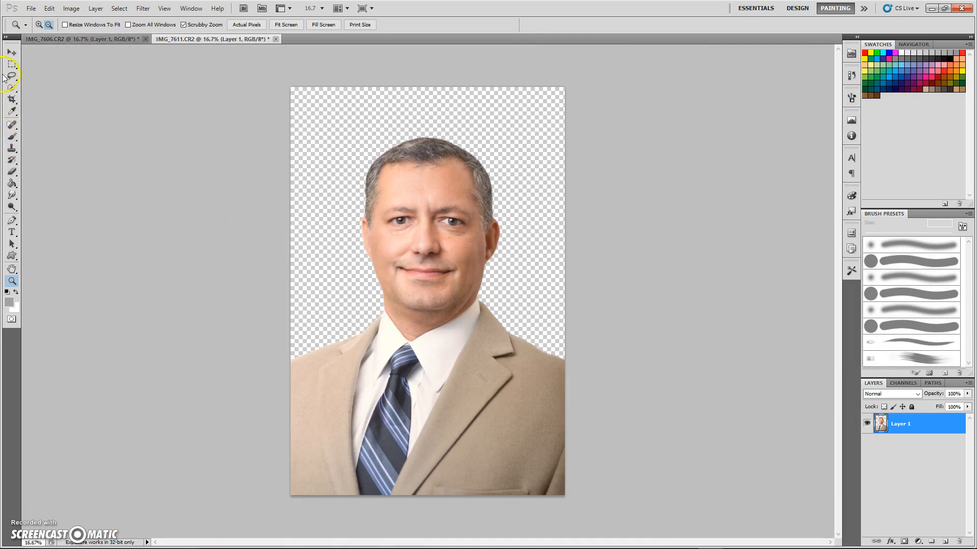
left_click(12, 183)
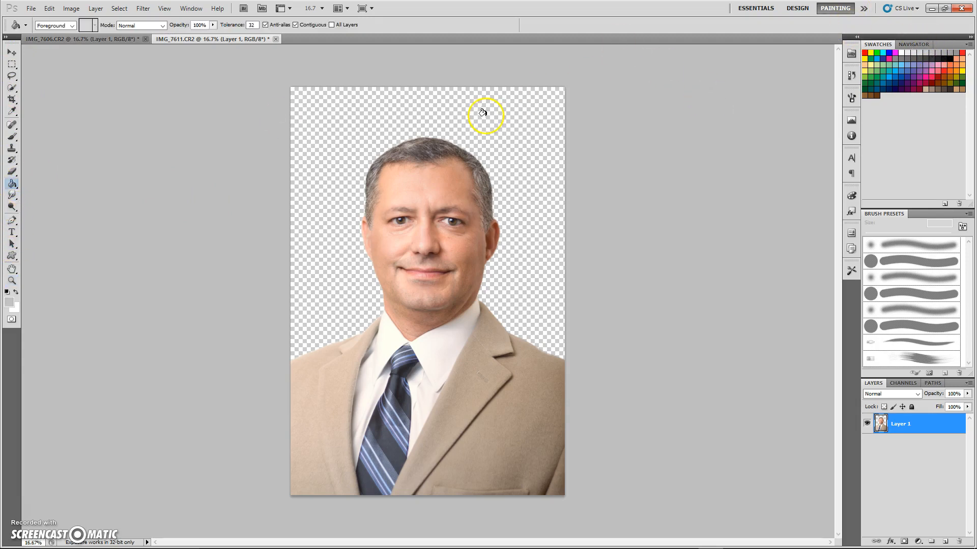
left_click(93, 8)
Step: Create a new Layer 2 and place it beneath Layer 1
mouse_move(111, 15)
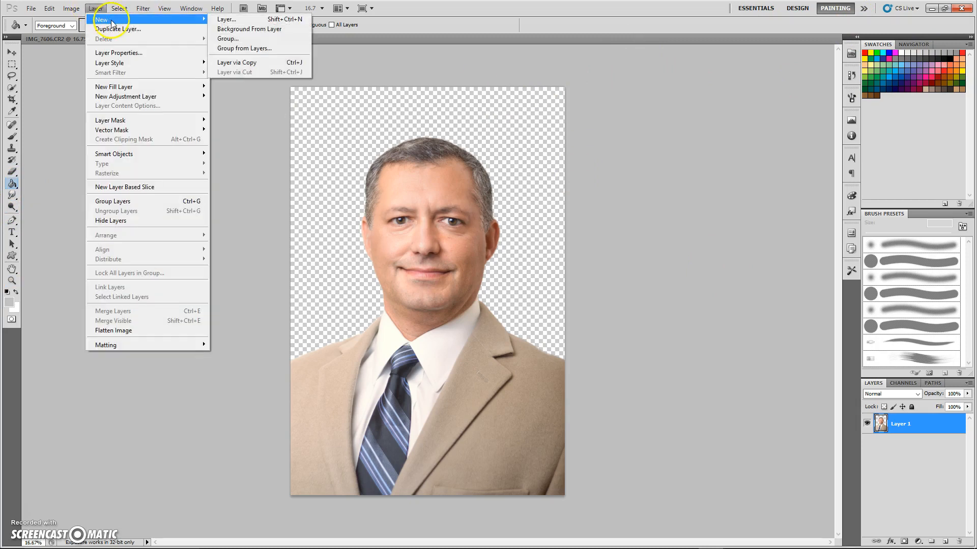
left_click(224, 20)
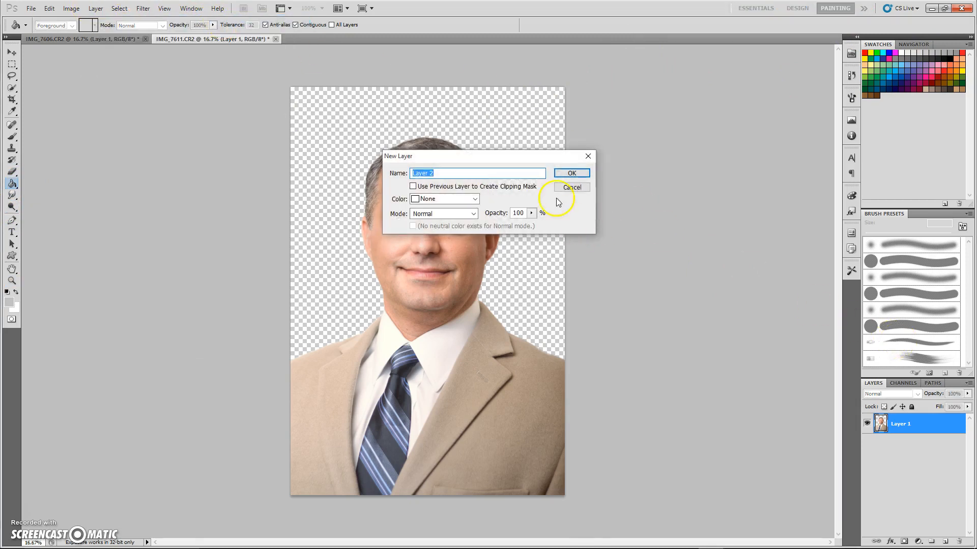
left_click(569, 173)
left_click_drag(919, 444, 907, 425)
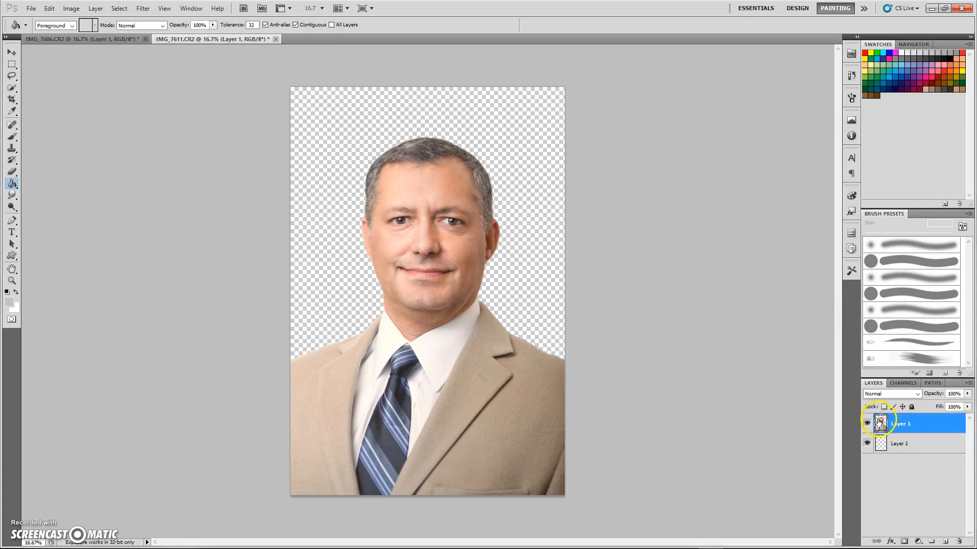
Step: Fill Layer 2 with light grey, removing a stray grey fill from the man's layer
left_click(339, 133)
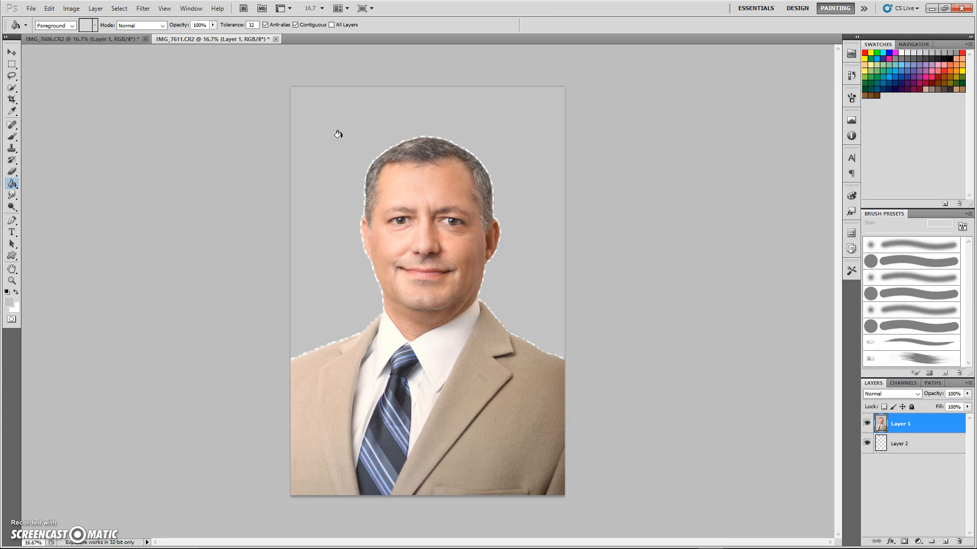
key("Delete")
key("ctrl+d")
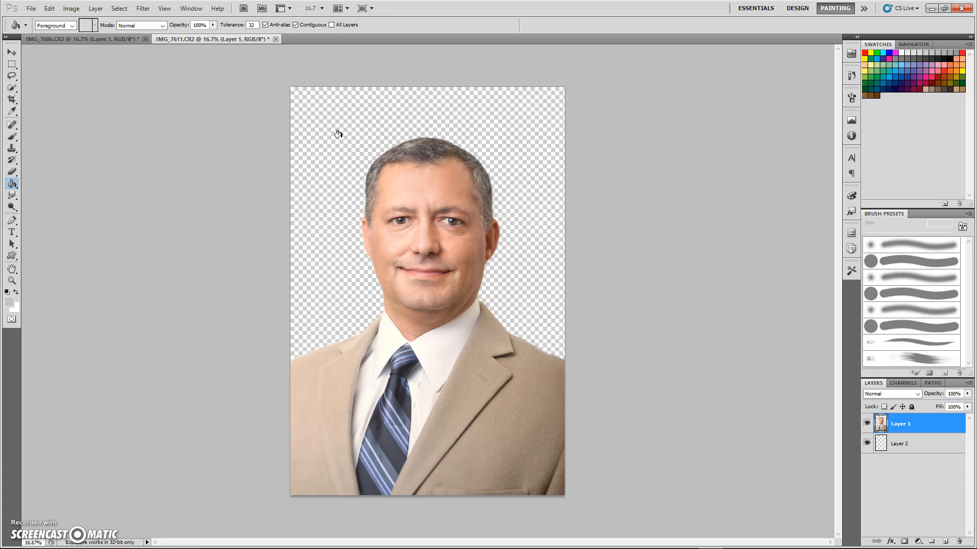
left_click(916, 444)
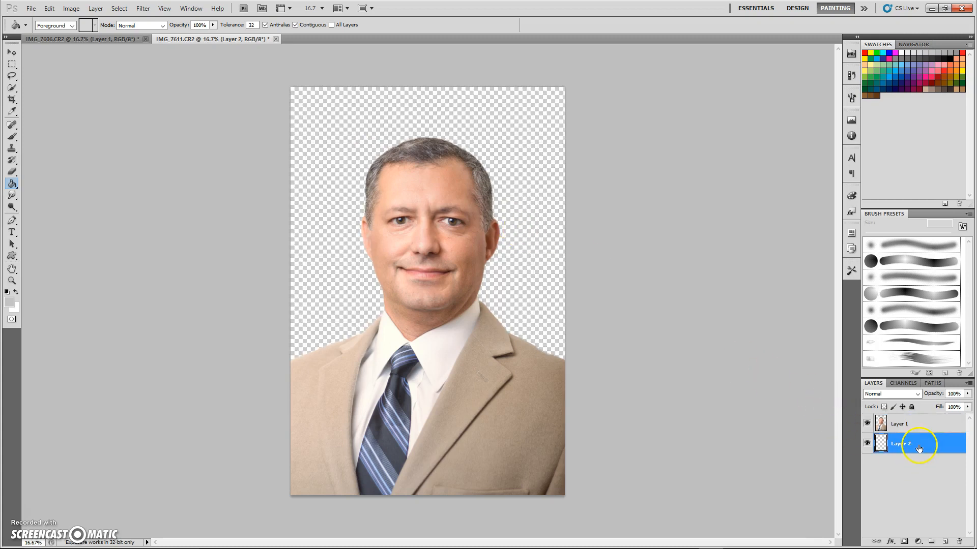
left_click(325, 125)
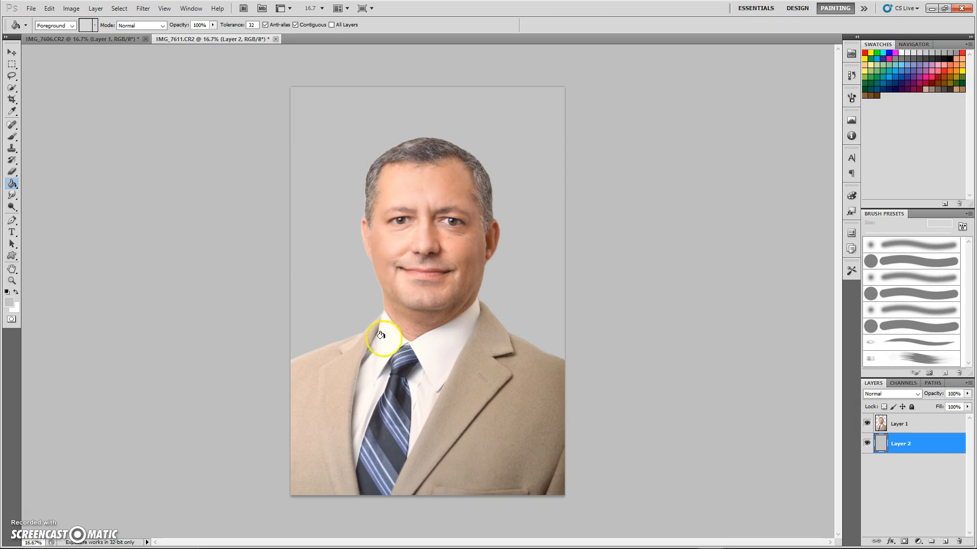
left_click(11, 283)
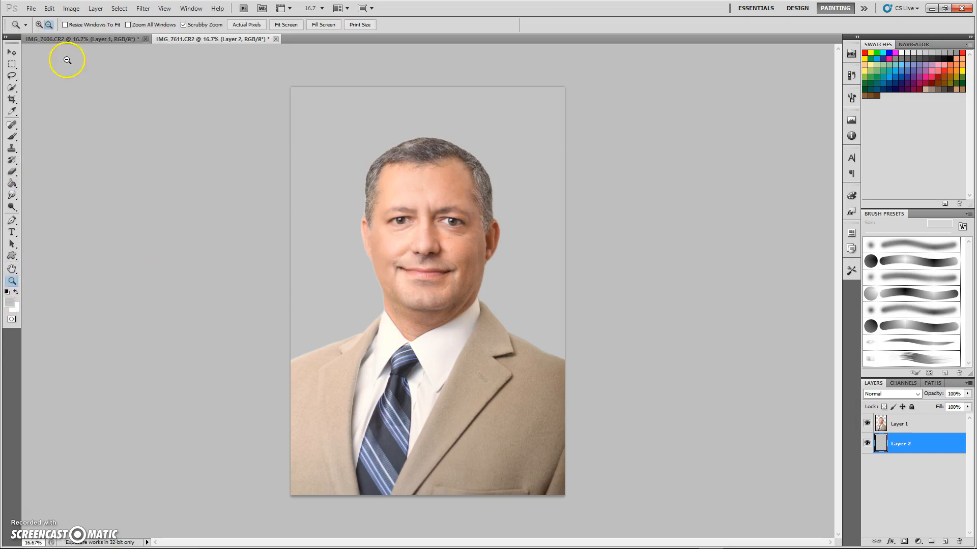
left_click(41, 24)
left_click(425, 245)
left_click(426, 242)
left_click(426, 242)
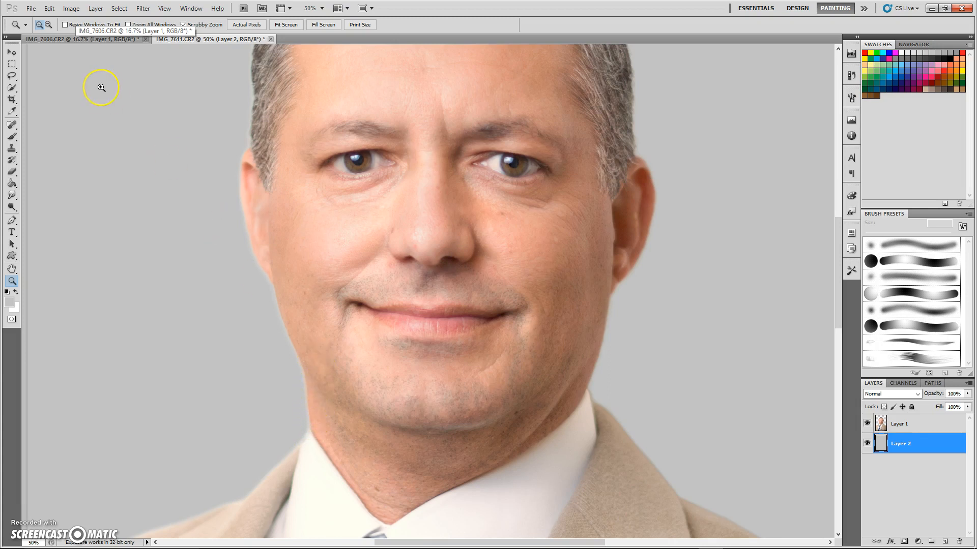
left_click(48, 25)
left_click(380, 224)
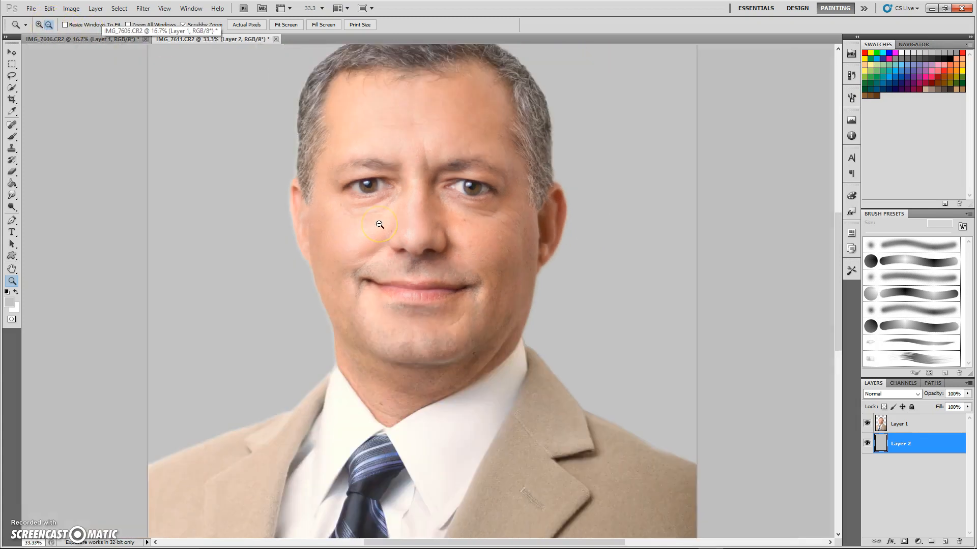
left_click(380, 225)
left_click(380, 225)
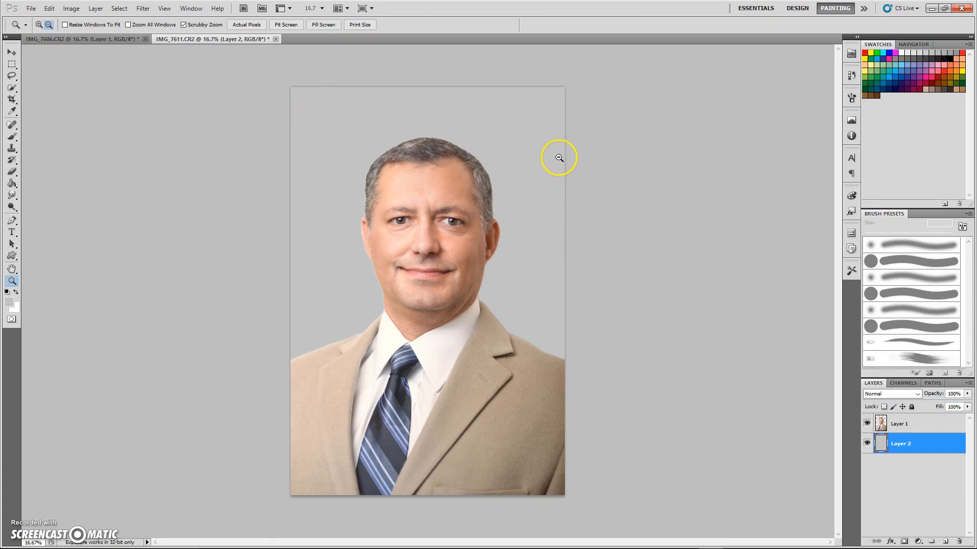
left_click(212, 111)
Step: Apply Lighting Effects to Layer 2 with Gloss -30, Exposure 25, Ambience 25, then select Layer 1
left_click(96, 8)
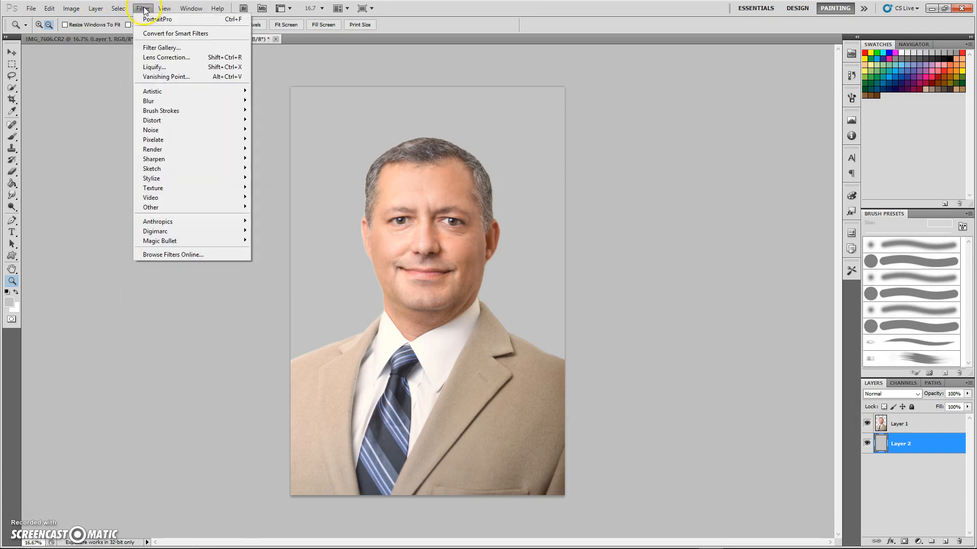
mouse_move(184, 149)
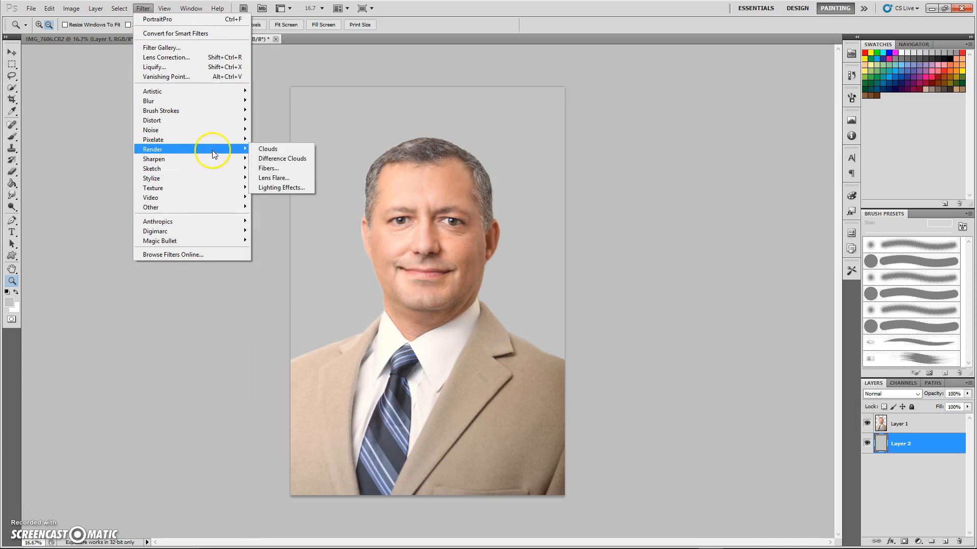
left_click(280, 187)
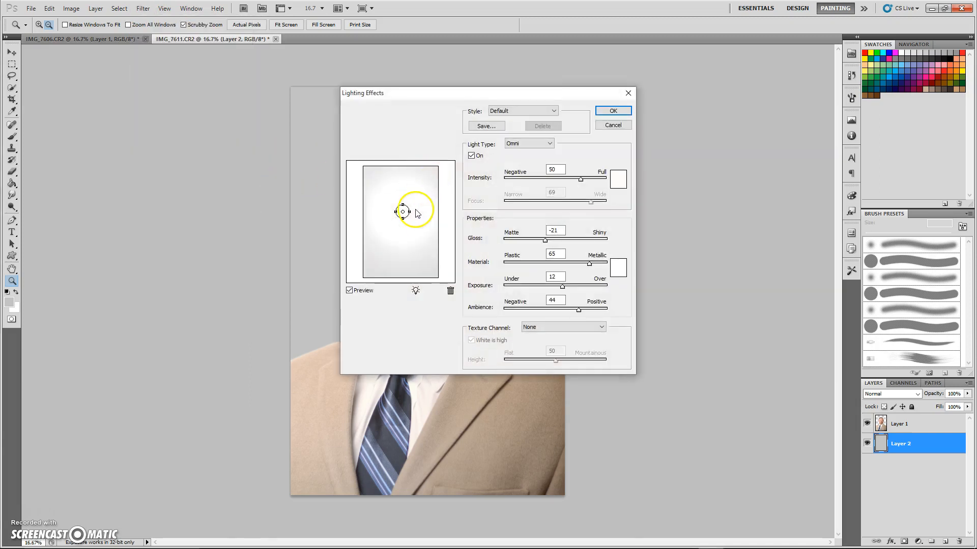
left_click_drag(580, 310, 568, 288)
left_click_drag(545, 241, 540, 240)
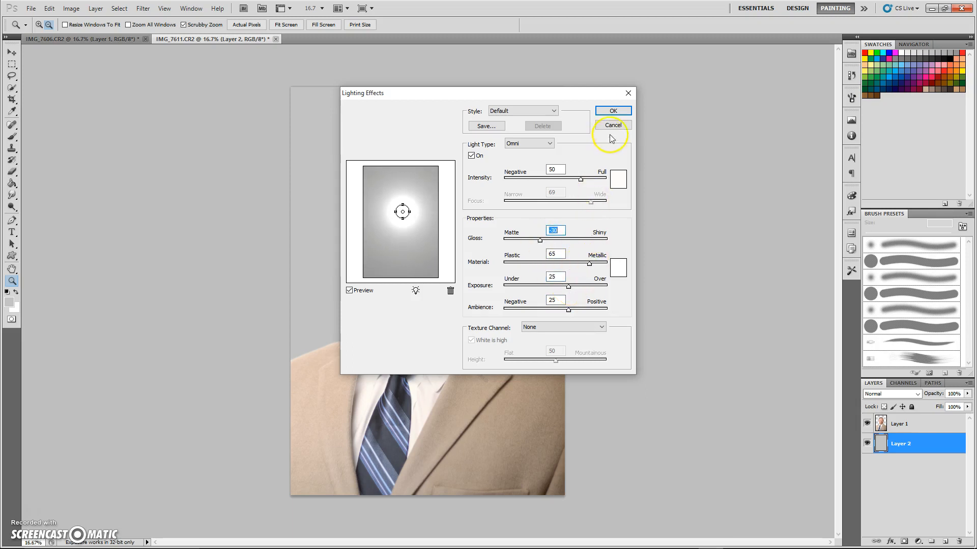
left_click(617, 110)
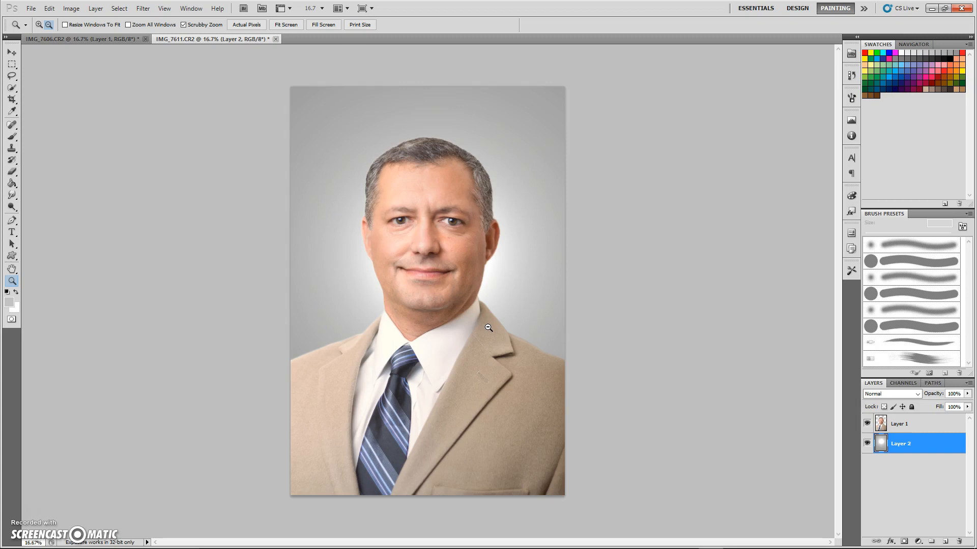
left_click(900, 424)
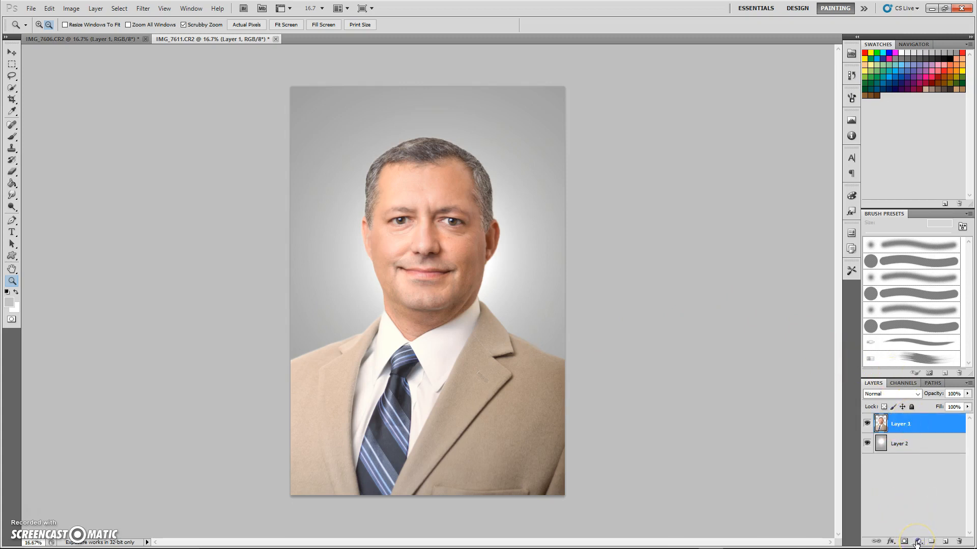
Step: Add a Hue/Saturation adjustment layer above Layer 1
mouse_move(967, 547)
left_click(918, 542)
left_click(916, 431)
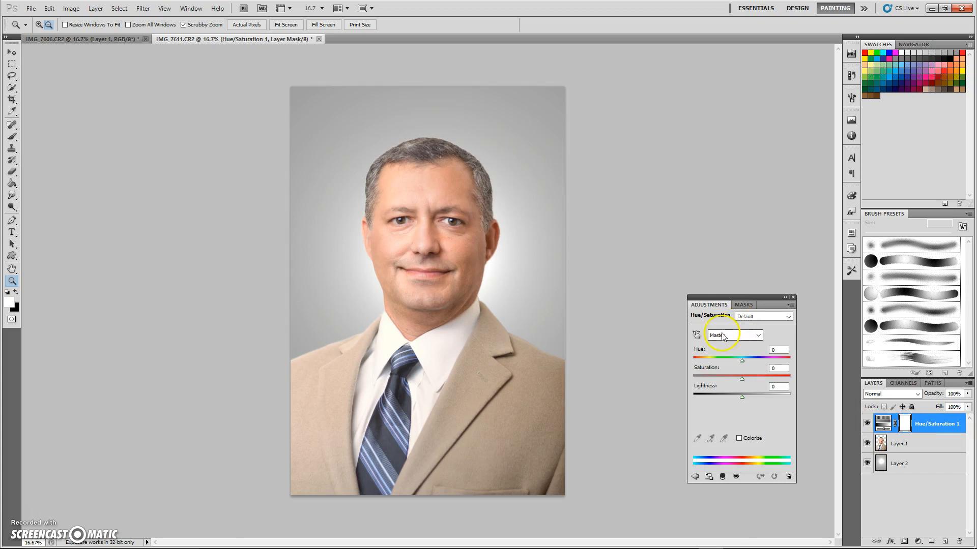
Step: Set the Reds range to Saturation -18 and Lightness +6
left_click(723, 336)
left_click(729, 344)
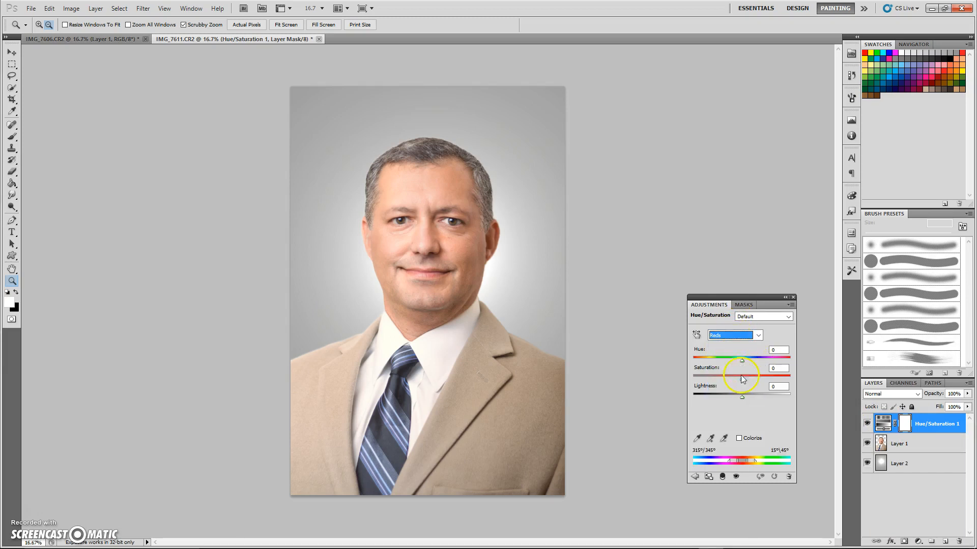
left_click_drag(742, 379, 731, 383)
left_click_drag(731, 383, 748, 401)
mouse_move(493, 548)
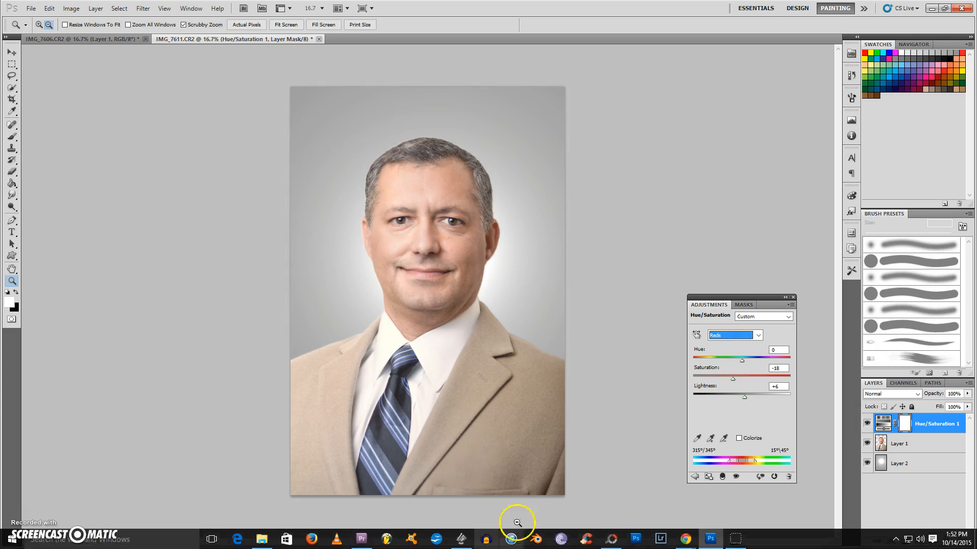
left_click(732, 538)
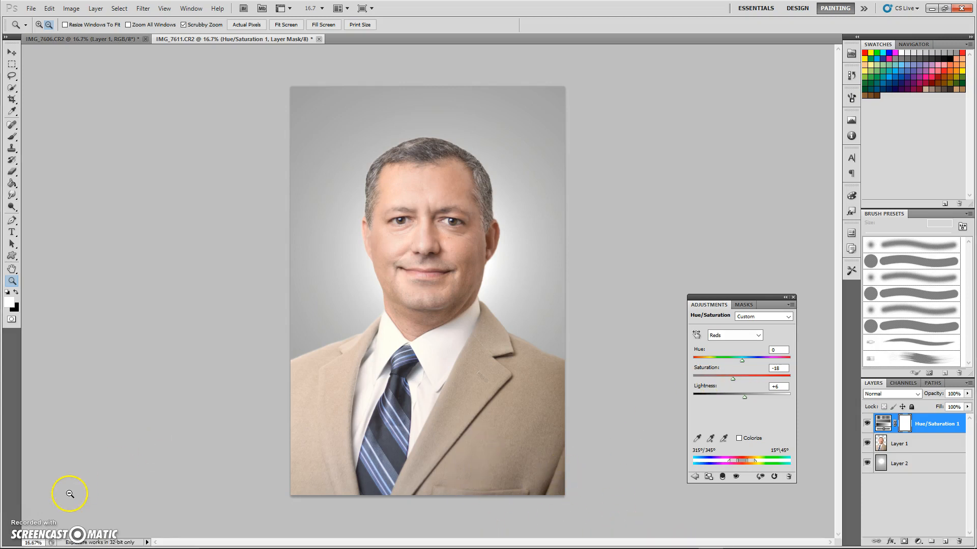